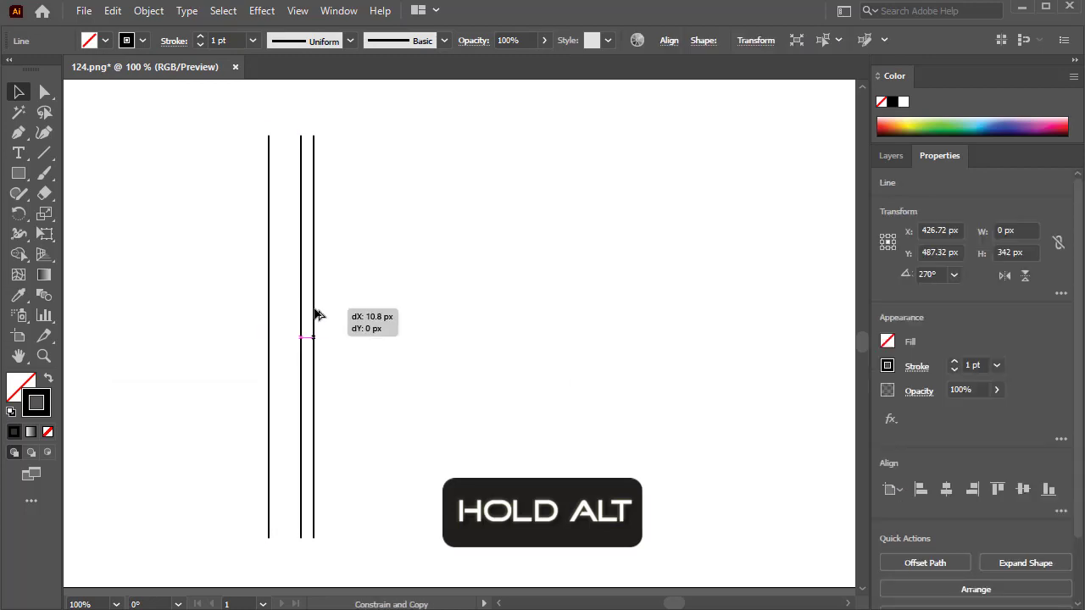
- Copy the three vertical lines sideways twice at the same spacing and delete the surplus outermost line on the right
key("ctrl+a")
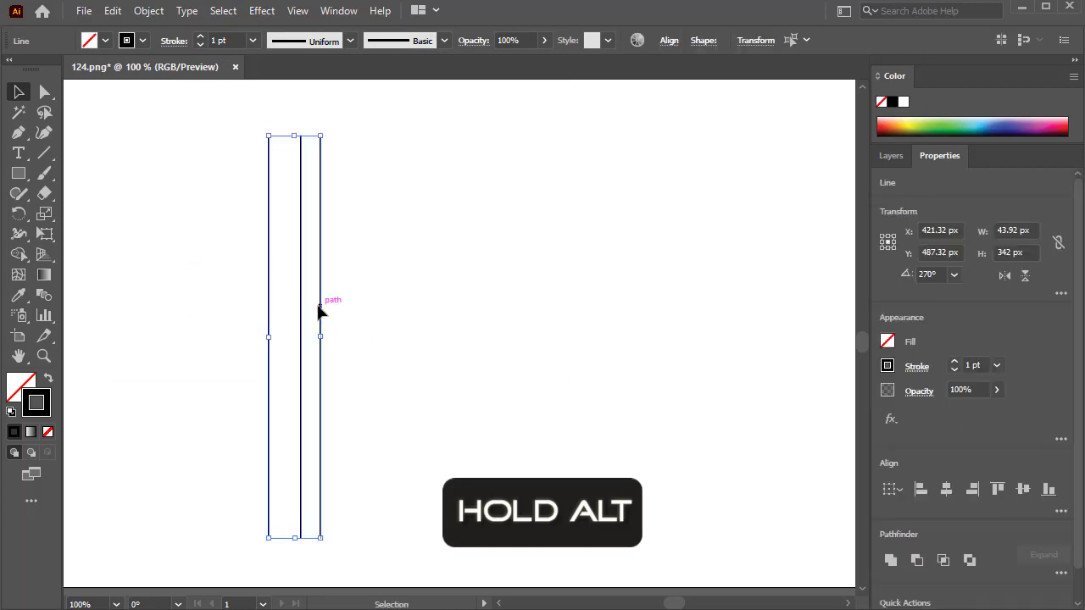
left_click_drag(317, 307, 369, 310)
key("ctrl+d")
left_click(438, 329)
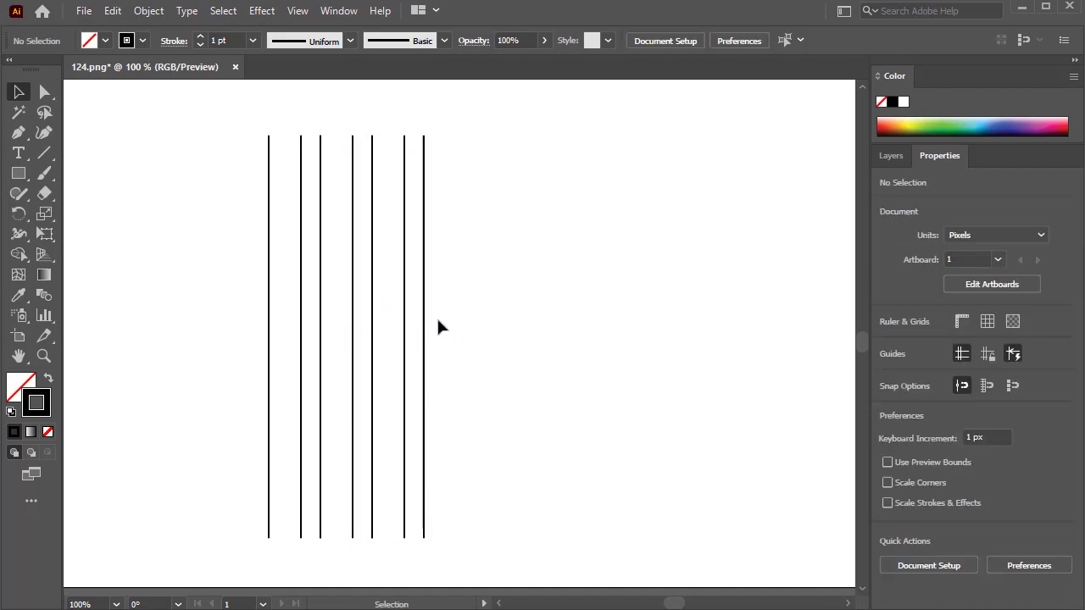
left_click(425, 323)
key("Delete")
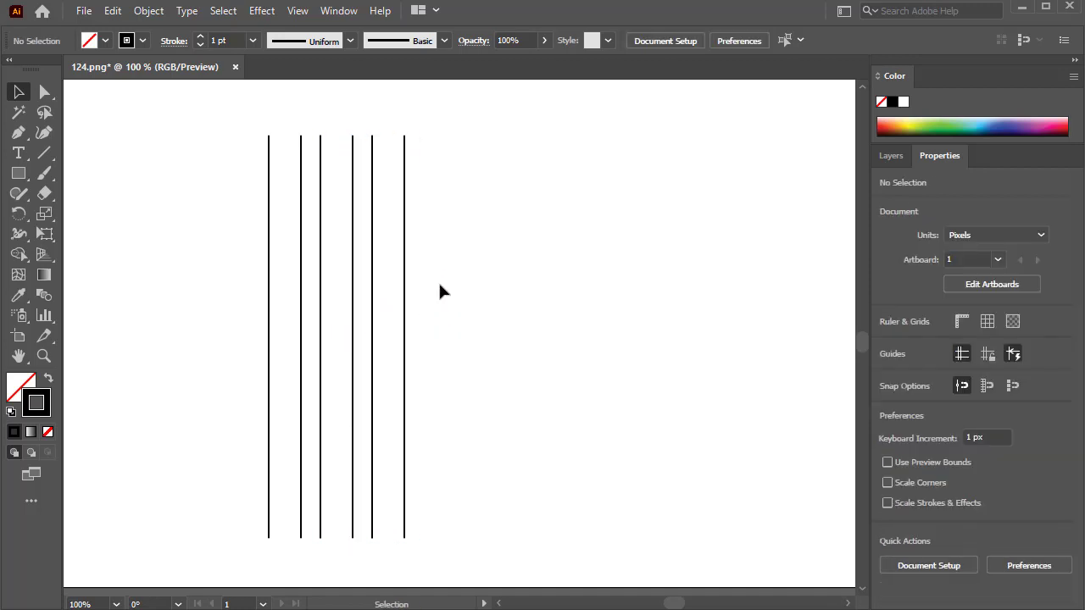
- Move the six vertical lines toward the middle of the artboard and stretch them to about 434 px high
key("ctrl+a")
left_click_drag(407, 312, 501, 307)
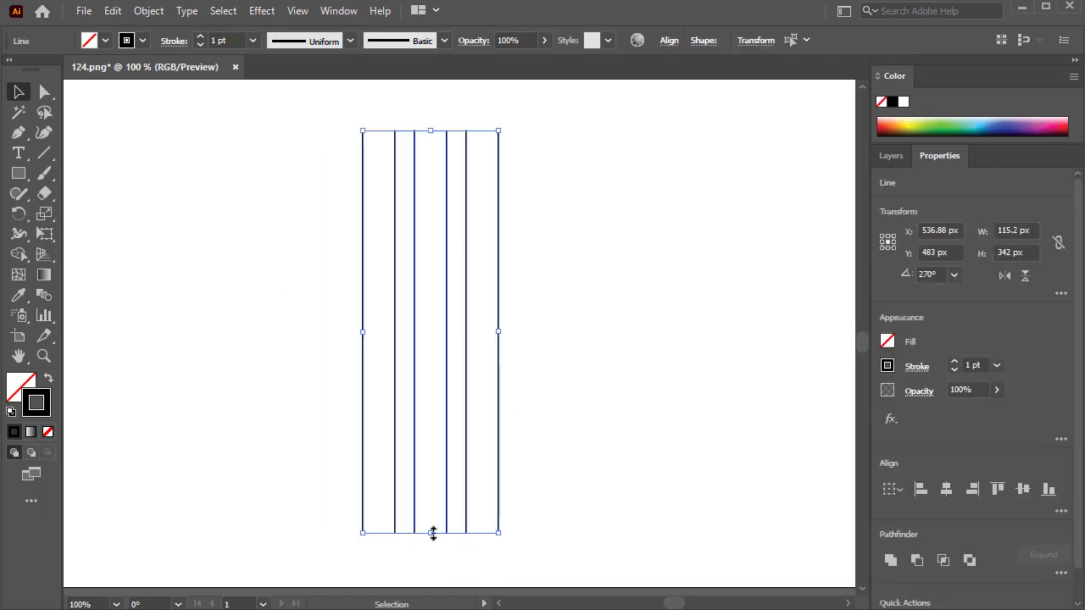
left_click_drag(432, 533, 432, 587)
left_click(543, 435)
- Centre the set of vertical lines on the artboard at about X 482, Y 375 px and group them
scroll(542, 378, "down", 1)
left_click_drag(565, 310, 345, 392)
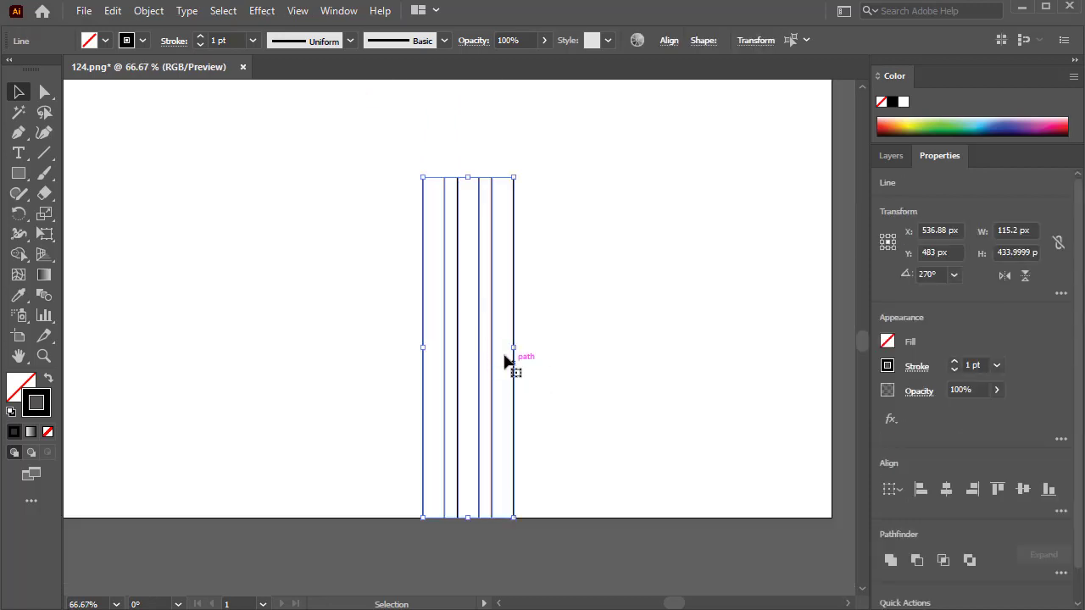
left_click_drag(512, 362, 469, 277)
scroll(471, 278, "up", 1)
left_click_drag(493, 322, 538, 408)
right_click(431, 325)
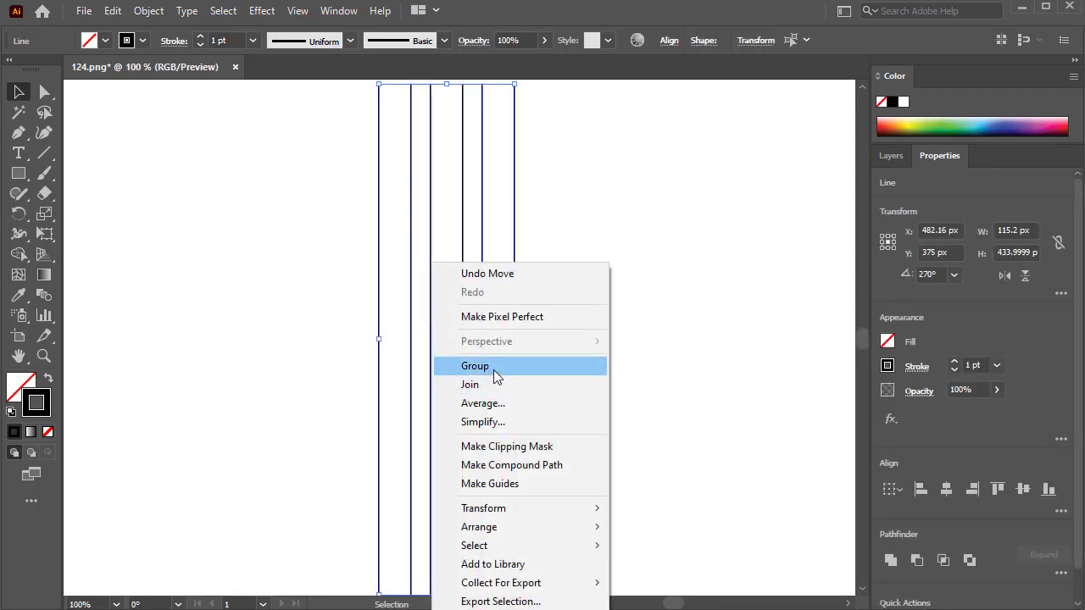
left_click(494, 371)
left_click(297, 284)
- Draw a horizontal line about 447 px long and centre it across the middle of the vertical lines
left_click(47, 157)
left_click_drag(254, 253, 780, 278)
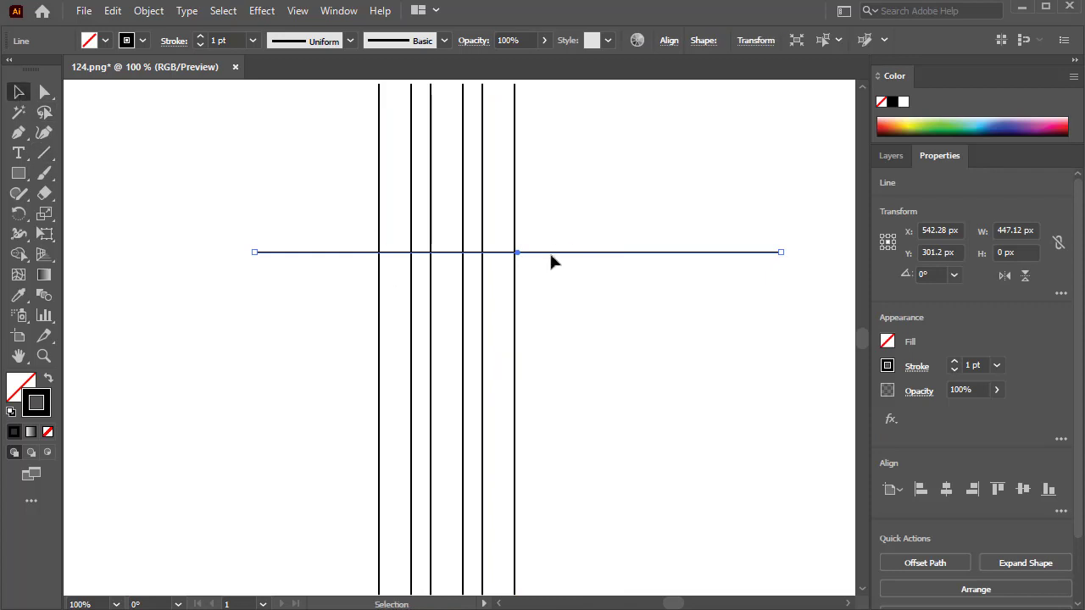
left_click_drag(551, 256, 479, 345)
left_click(540, 305)
scroll(523, 285, "down", 1)
- Ungroup the vertical lines and copy an inner line onto the vertical centre axis at about X 481.8 px
right_click(524, 283)
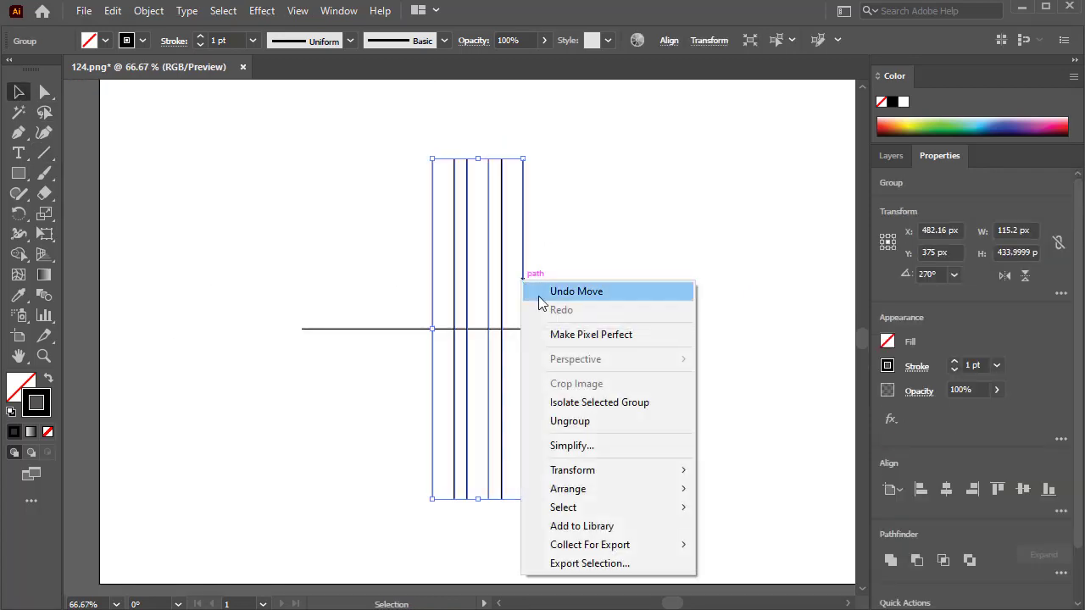
left_click(570, 421)
scroll(503, 279, "up", 2)
left_click_drag(469, 300, 442, 303)
- Change the stroke colour of the central vertical line to red
left_click(143, 40)
left_click(189, 217)
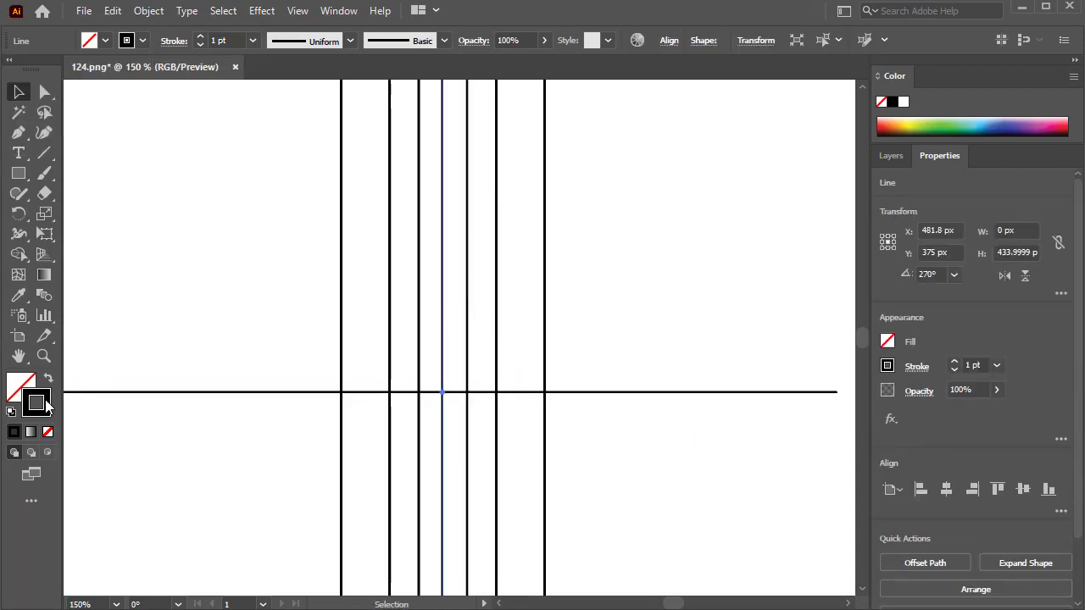
double_click(45, 401)
left_click_drag(318, 116, 336, 101)
left_click(512, 117)
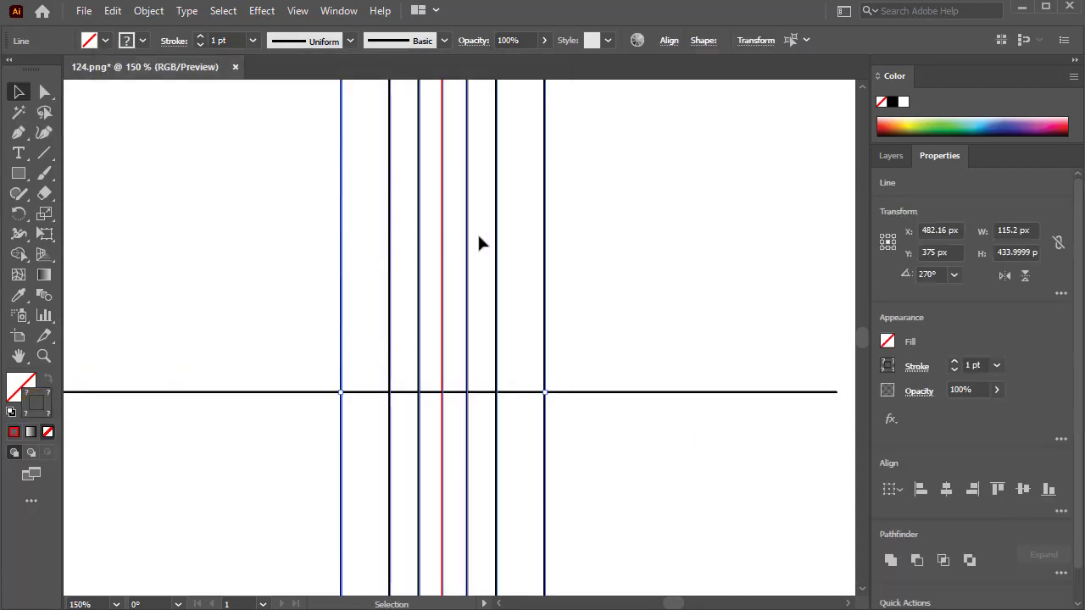
- Group the black vertical lines together with the red centre line
right_click(477, 236)
left_click(543, 351)
left_click(642, 324)
scroll(641, 320, "down", 2)
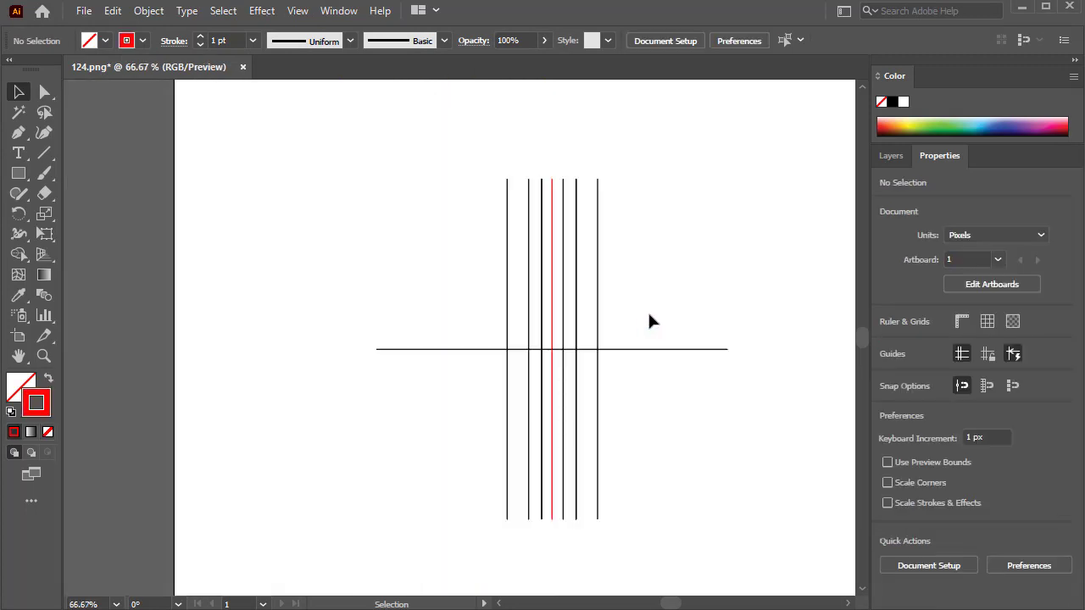
- Draw an ellipse about 112 × 161 px beside the upper part of the vertical lines and give it a black stroke
scroll(649, 317, "up", 1)
left_click_drag(19, 176, 73, 214)
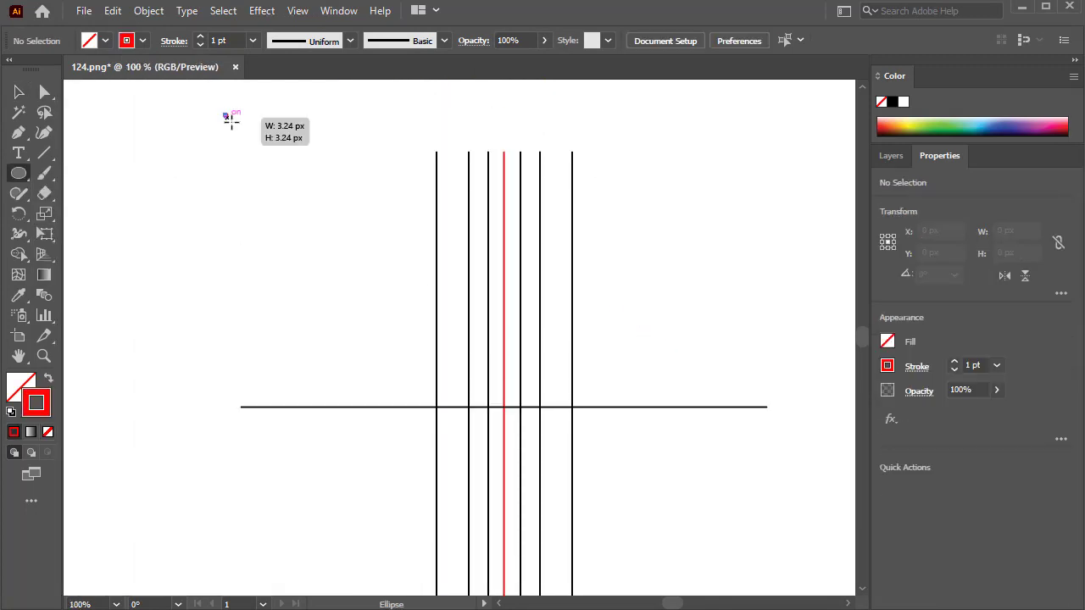
left_click_drag(232, 121, 355, 302)
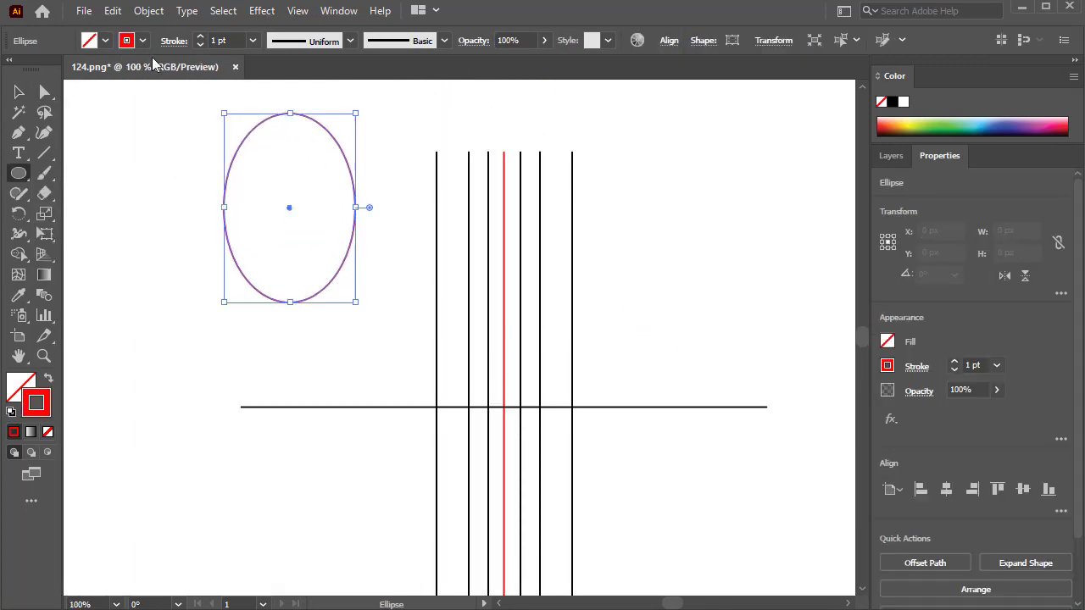
double_click(46, 406)
left_click(491, 118)
key("v")
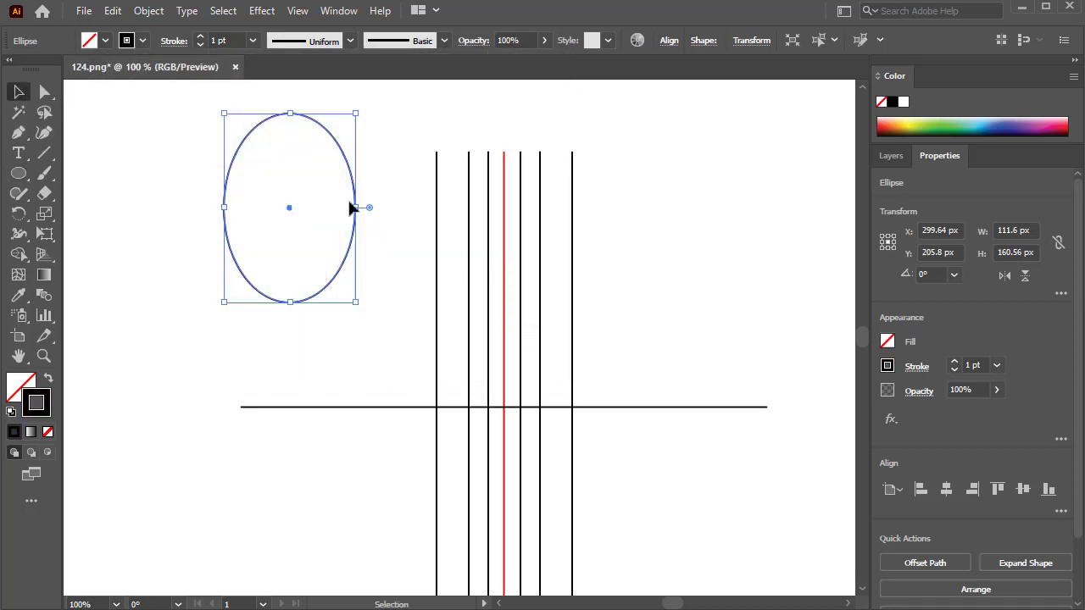
- Centre the ellipse on the red line above the horizontal line and resize it to about 103 × 145 px
left_click_drag(351, 244, 619, 277)
scroll(538, 198, "up", 2)
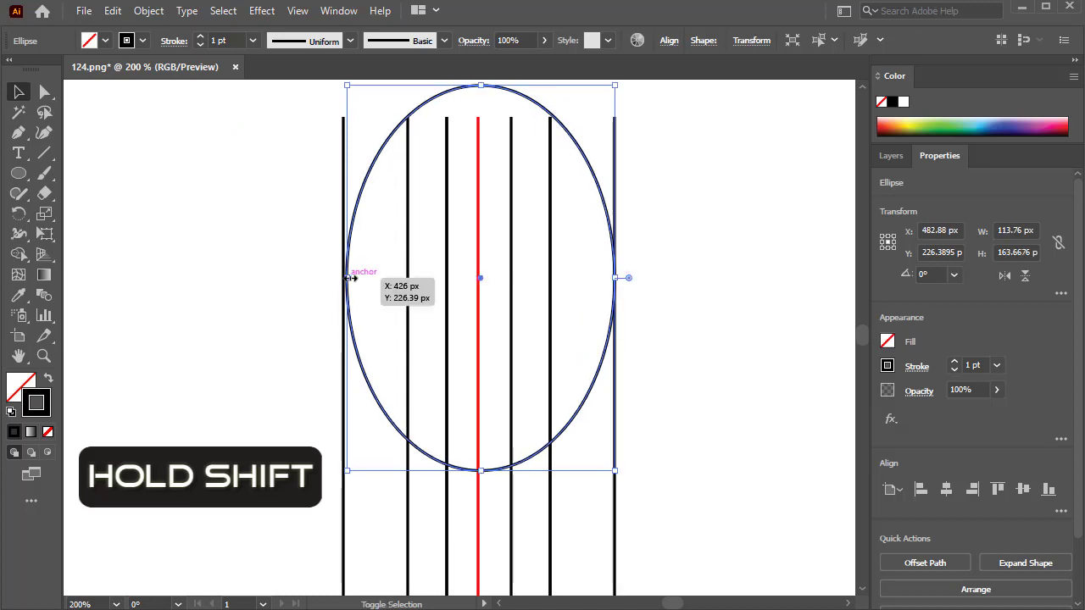
left_click_drag(349, 277, 344, 277)
left_click_drag(618, 277, 601, 279)
left_click_drag(479, 83, 480, 133)
scroll(505, 285, "down", 2)
scroll(511, 339, "down", 1)
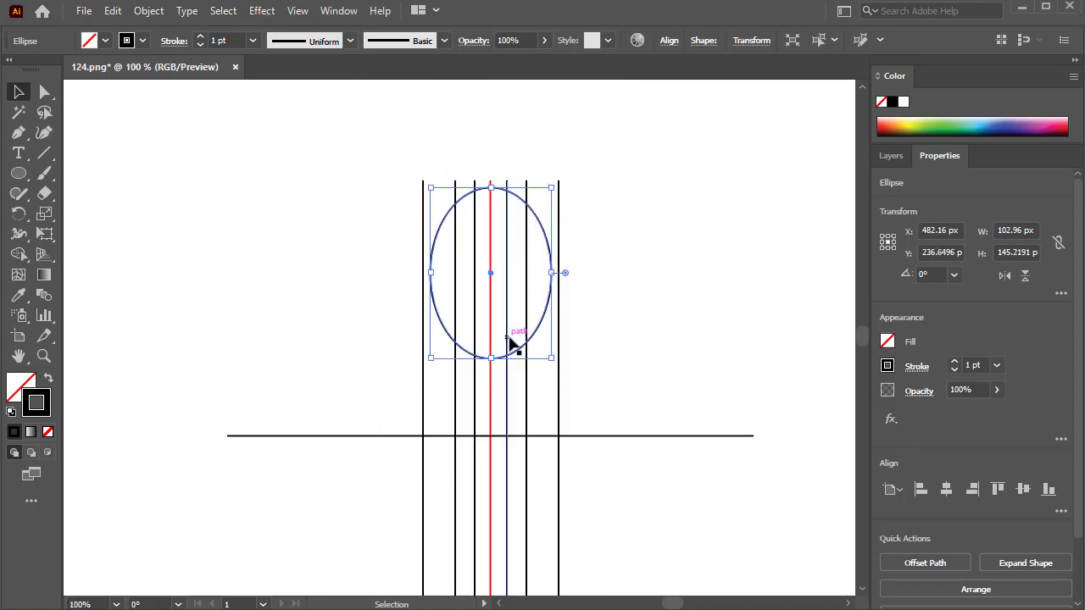
left_click(549, 339)
left_click_drag(523, 359, 516, 380)
- Reflect a copy of the ellipse below the horizontal line, using the horizontal axis through its intersection with the red line
left_click_drag(19, 214, 95, 229)
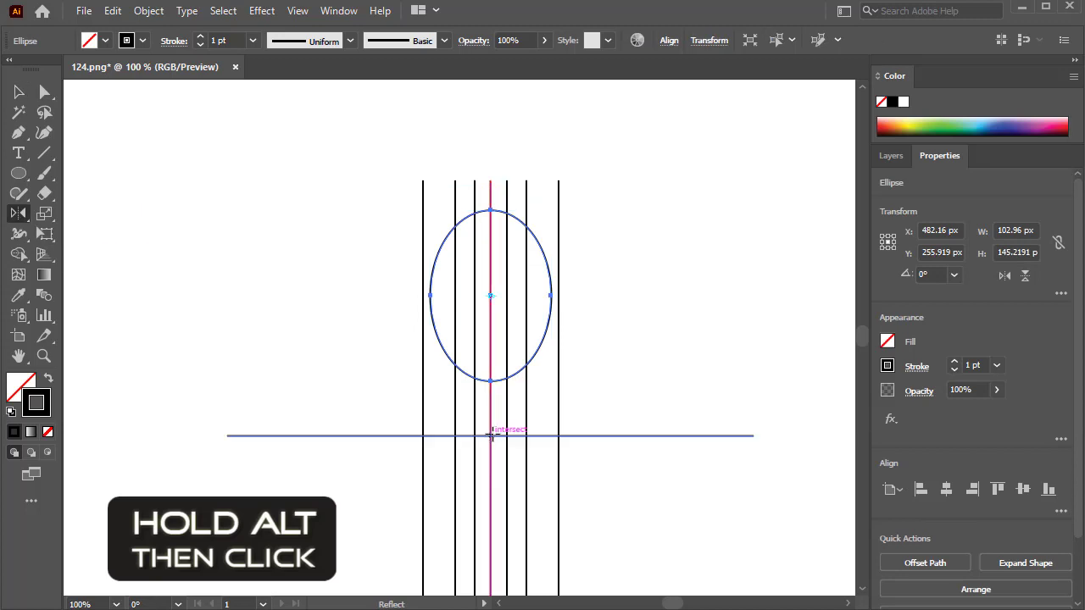
left_click(491, 436, "alt")
left_click(674, 221)
left_click(711, 429)
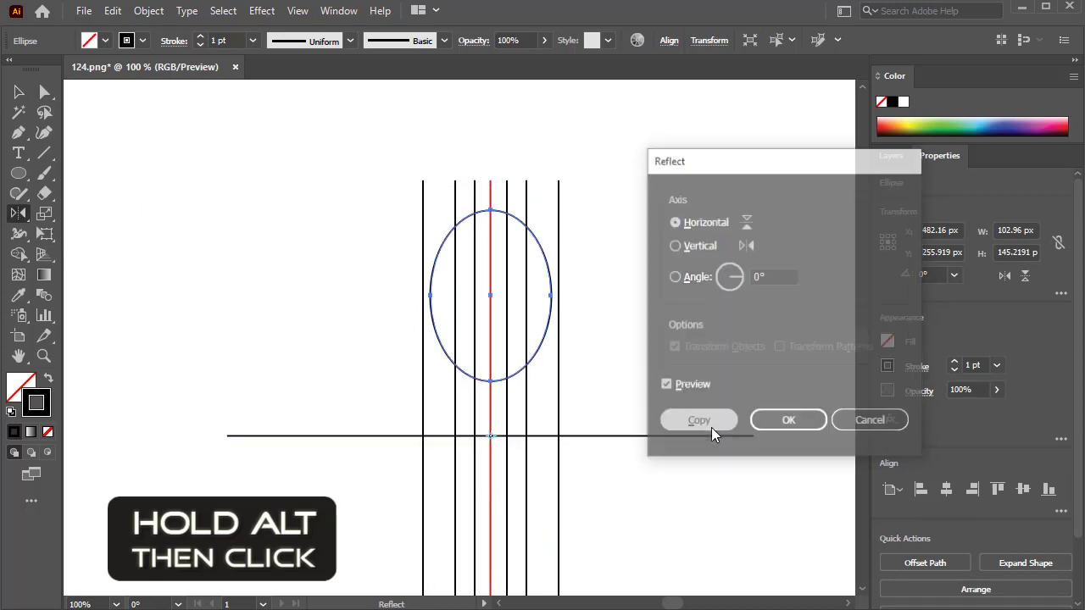
left_click(240, 287)
scroll(240, 286, "down", 1)
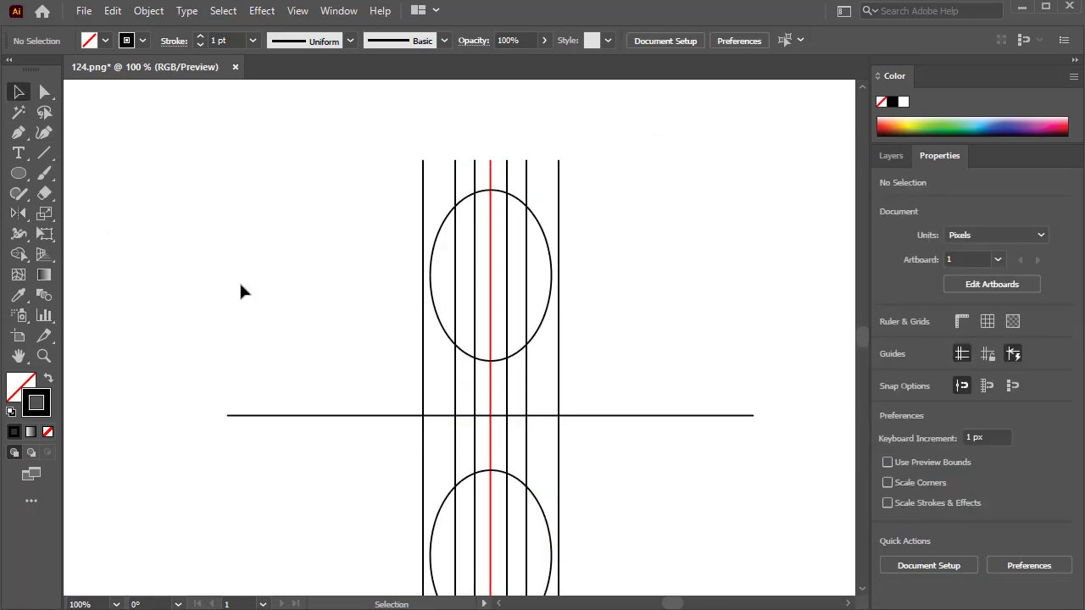
- Draw a circle about 110 px in diameter to the upper left of the vertical lines
scroll(240, 292, "up", 2)
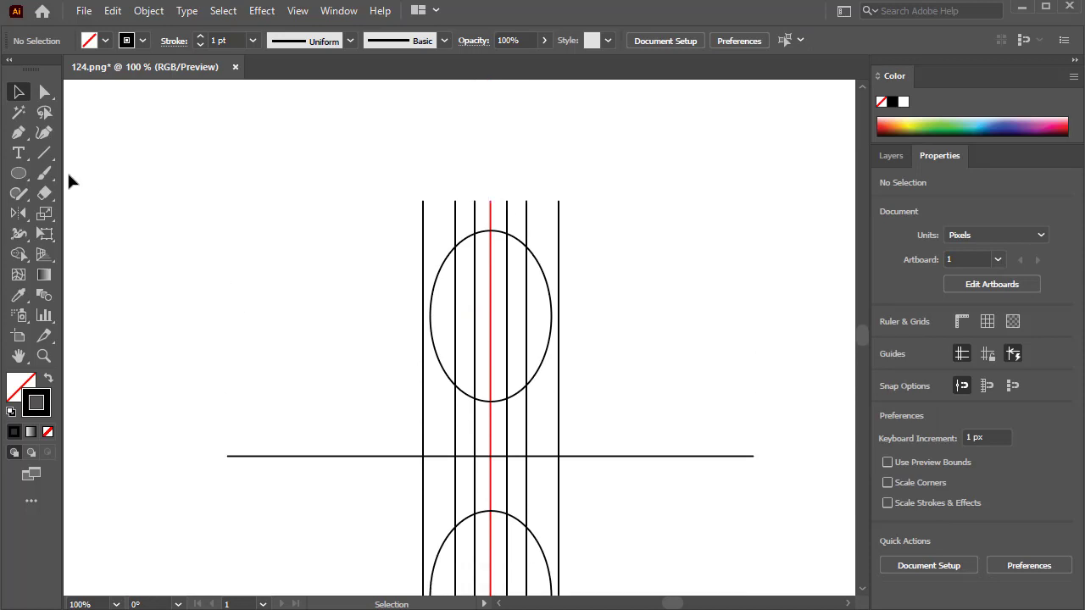
key("l")
left_click_drag(241, 148, 371, 277)
key("v")
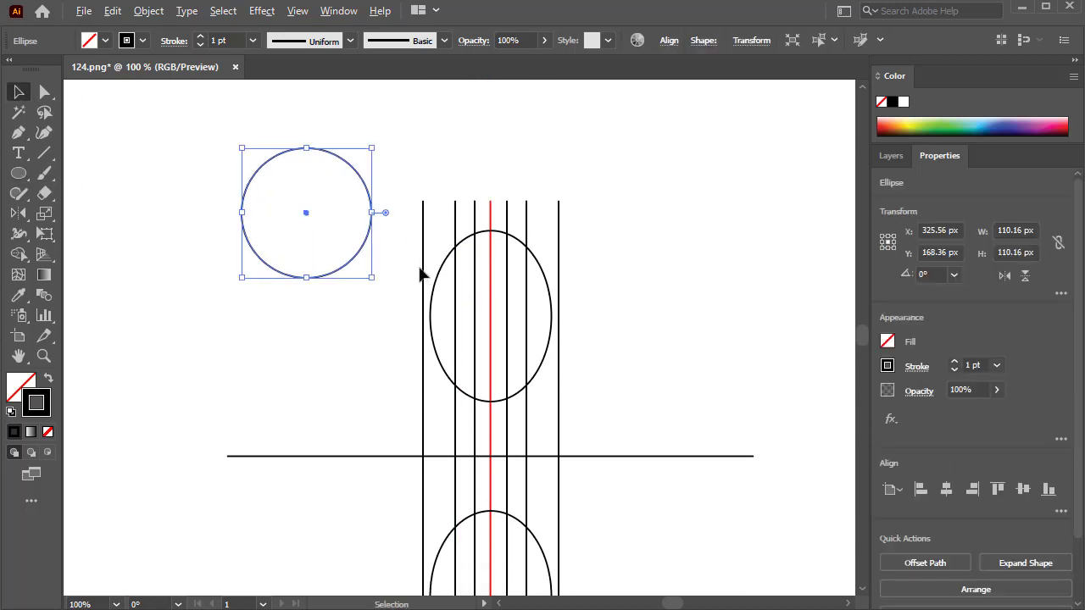
- Position the circle so its outline is tangent to the upper left side of the upper ellipse, checking contact in outline view
scroll(419, 273, "up", 2, "alt")
left_click_drag(296, 242, 444, 312)
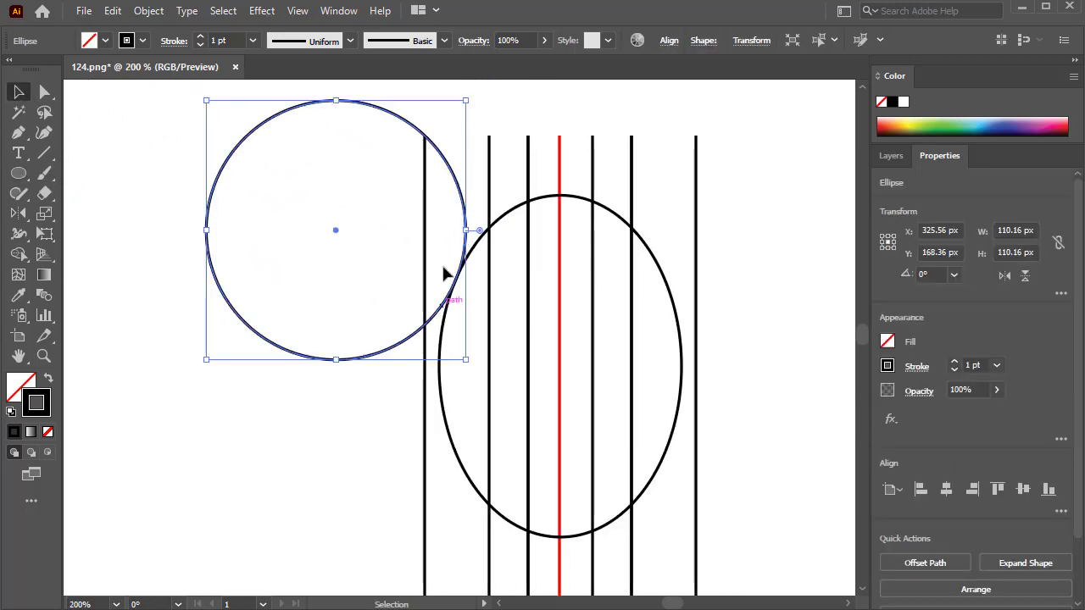
key("ctrl+y")
scroll(416, 274, "up", 9, "alt")
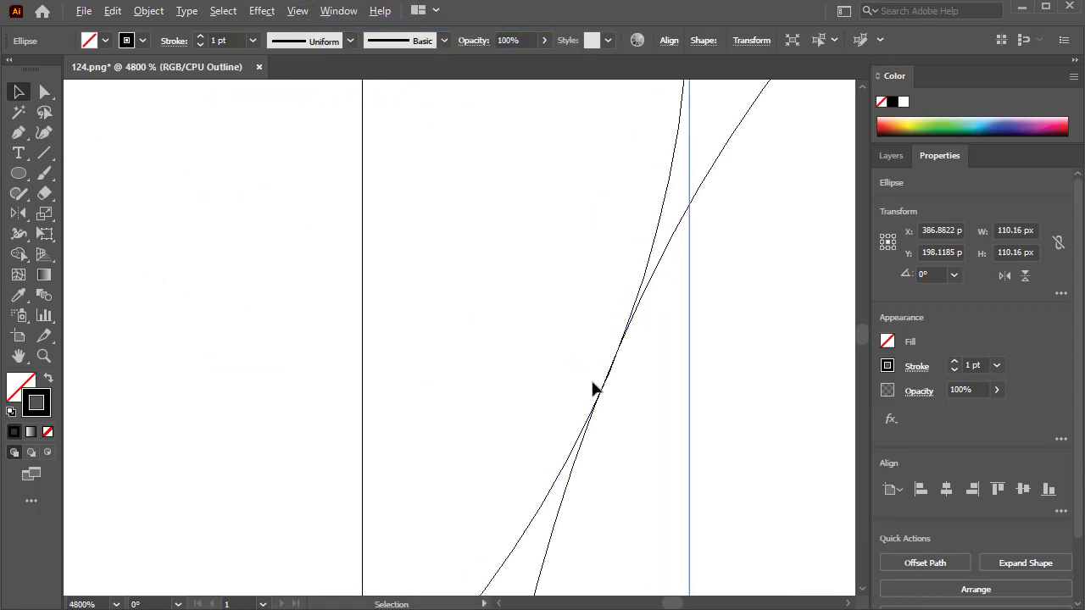
scroll(593, 388, "up", 1, "alt")
left_click_drag(537, 484, 536, 480)
scroll(620, 440, "down", 6, "alt")
left_click(297, 10)
left_click(356, 23)
scroll(532, 352, "down", 6, "alt")
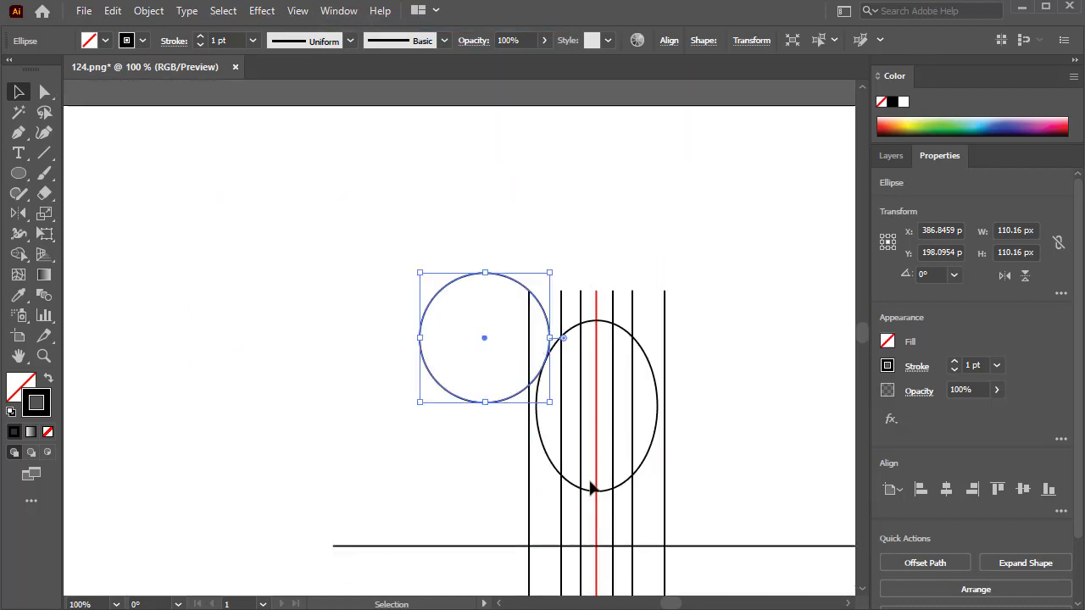
- Reflect a copy of the circle across the horizontal line, using the horizontal axis
scroll(591, 487, "down", 3)
left_click(515, 424, "alt")
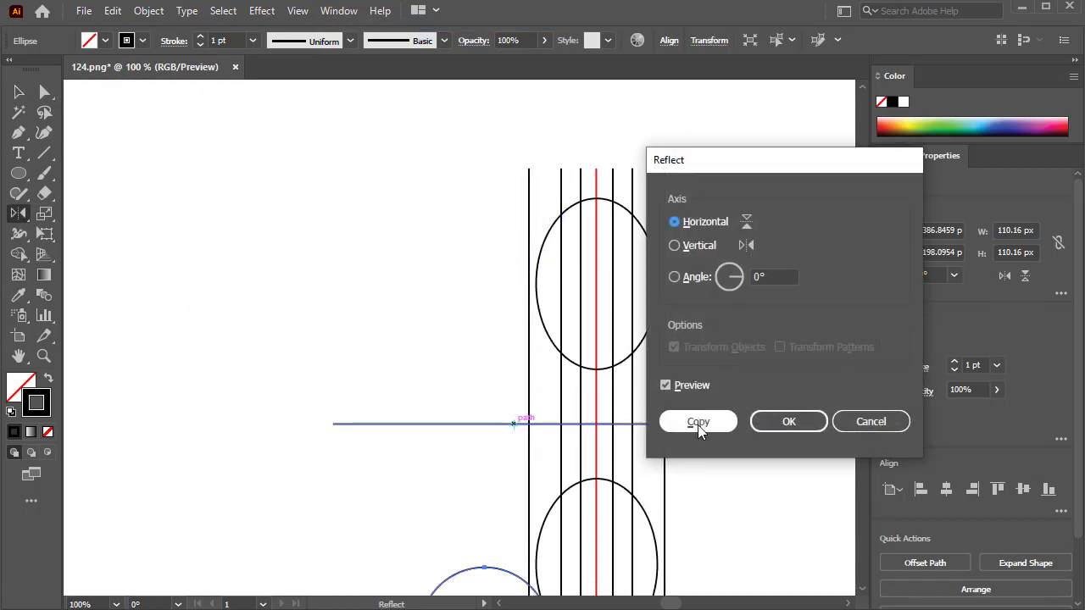
left_click(700, 421)
key("v")
- Examine in outline view where the lower circle touches the lower ellipse
scroll(538, 503, "down", 3)
scroll(545, 488, "up", 2, "alt")
scroll(547, 482, "up", 7, "alt")
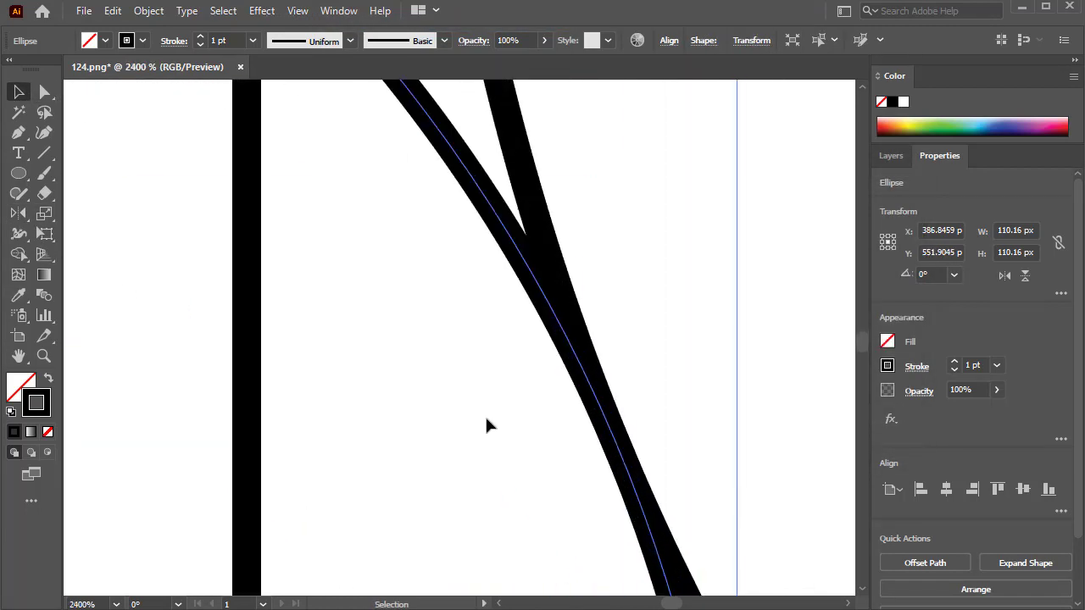
left_click(297, 10)
left_click(356, 23)
scroll(609, 435, "up", 4, "alt")
scroll(608, 440, "down", 1, "alt")
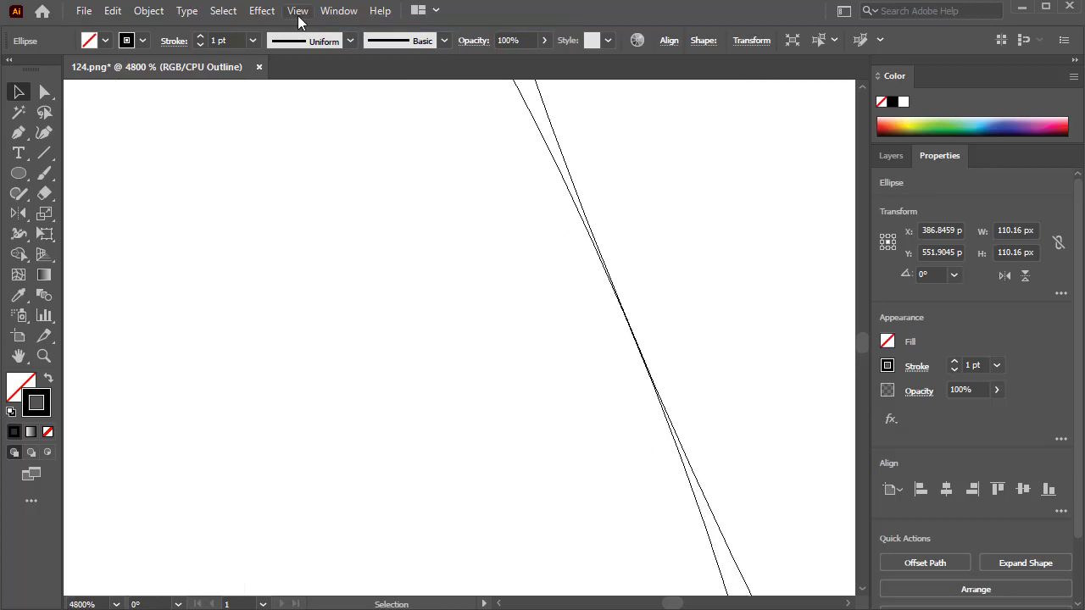
left_click(298, 13)
left_click(532, 25)
scroll(590, 199, "down", 8, "alt")
scroll(589, 204, "down", 2, "alt")
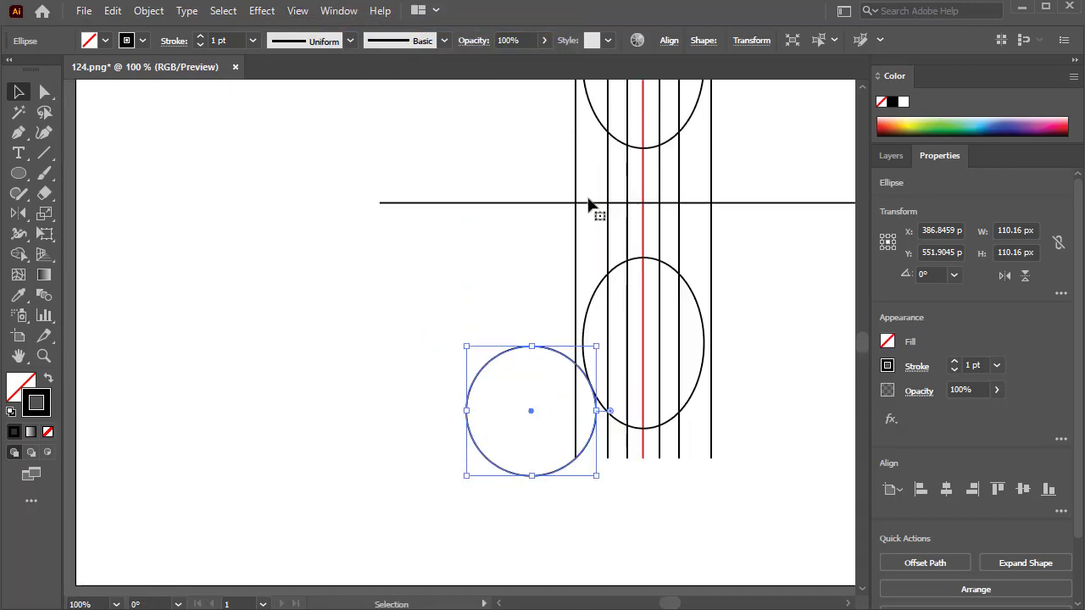
- Reflect copies of both left circles to the other side of the red centre line, using the vertical axis
scroll(560, 182, "up", 1)
left_click(542, 164, "shift")
left_click(21, 214)
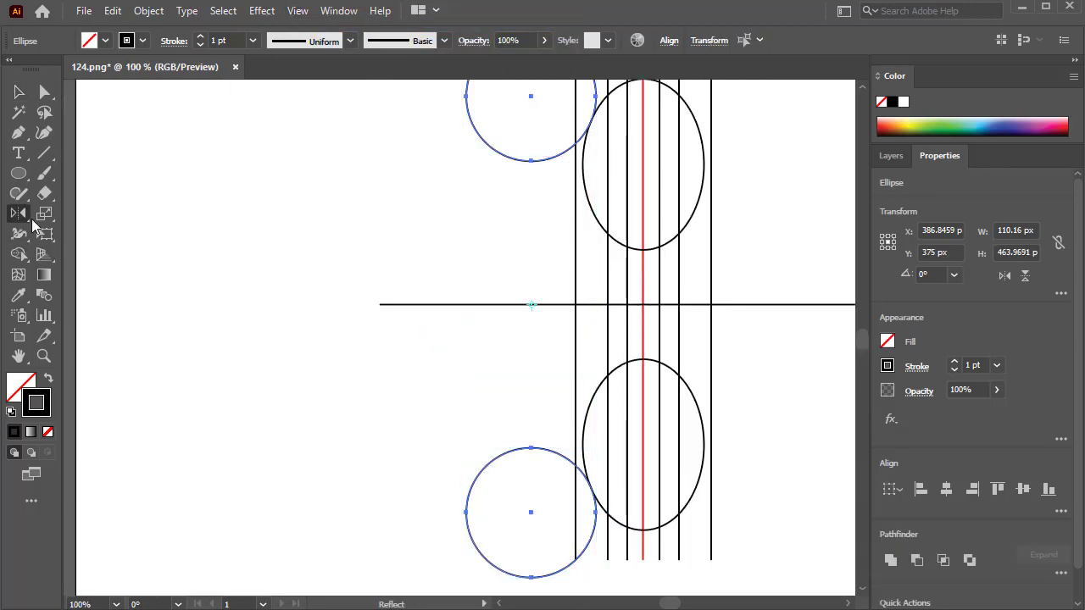
left_click(642, 290, "alt")
left_click(675, 245)
left_click(697, 421)
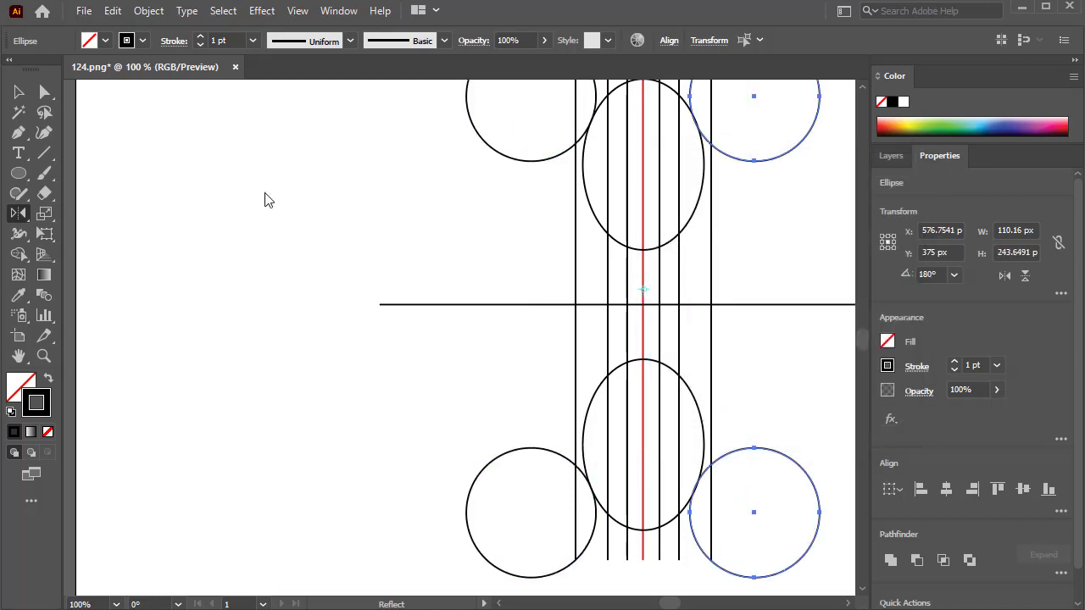
key("v")
- Nudge the upper right circle in outline view so it is tangent to the upper ellipse
scroll(692, 106, "up", 5, "alt")
scroll(633, 88, "up", 5, "alt")
scroll(460, 240, "up", 4, "alt")
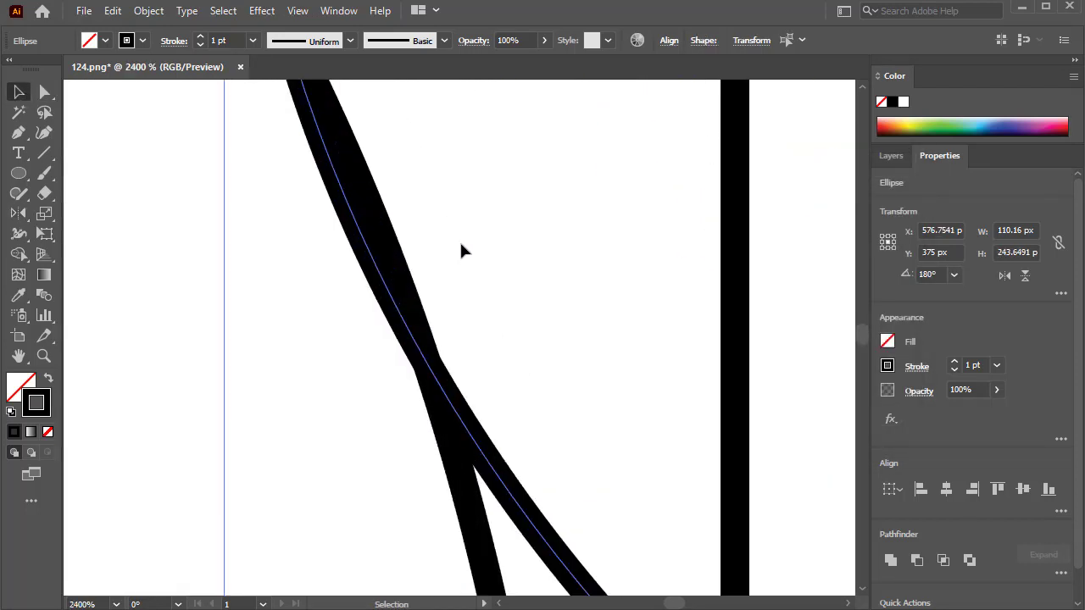
key("ctrl+y")
left_click(448, 254)
left_click_drag(376, 262, 390, 257)
scroll(468, 296, "down", 2, "alt")
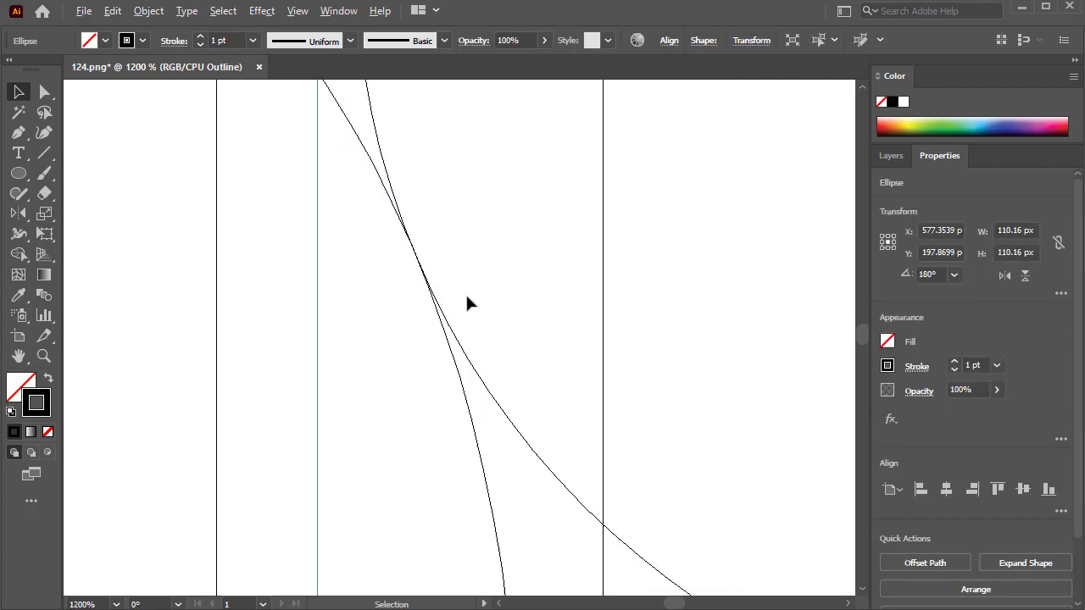
- Nudge the lower right circle by about 0.5 px so it is tangent to the lower ellipse, and leave outline view
scroll(467, 303, "down", 4, "alt")
scroll(518, 390, "up", 3)
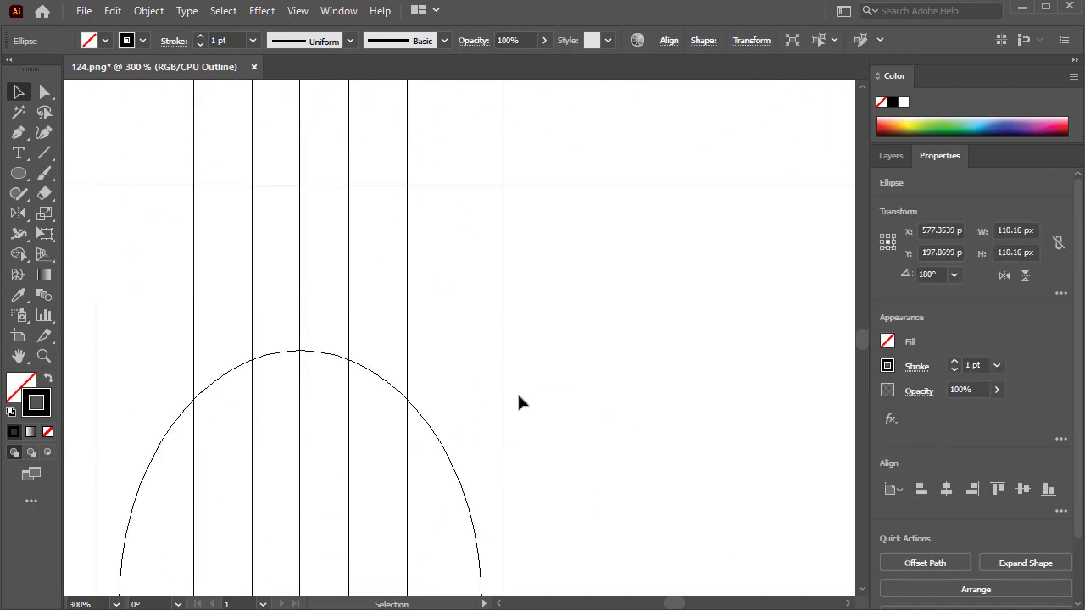
scroll(513, 415, "down", 3)
scroll(500, 440, "up", 7, "alt")
left_click_drag(460, 359, 466, 366)
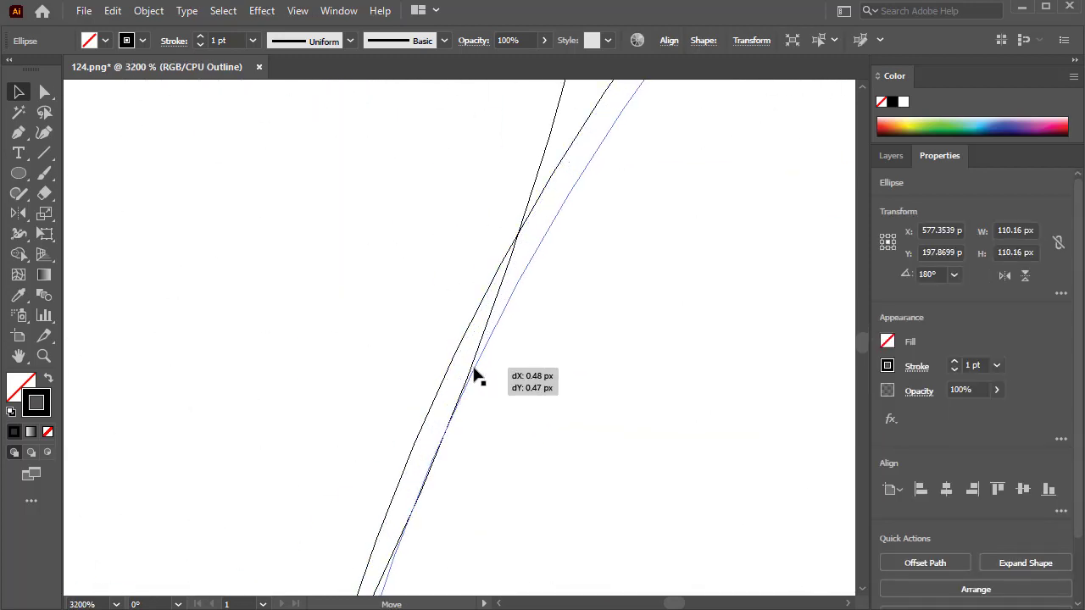
left_click(298, 10)
left_click(356, 23)
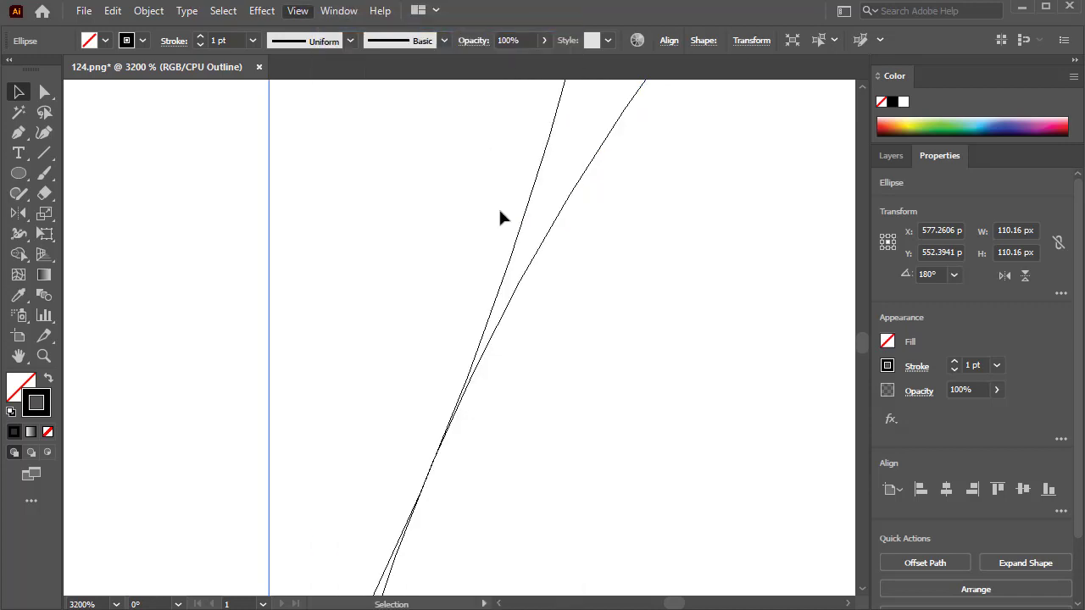
- Draw a small circle about 27.6 px wide inside the upper ellipse, between the two vertical lines flanking the red centre line
scroll(508, 271, "down", 10, "alt")
scroll(519, 261, "up", 8, "alt")
scroll(528, 307, "up", 5)
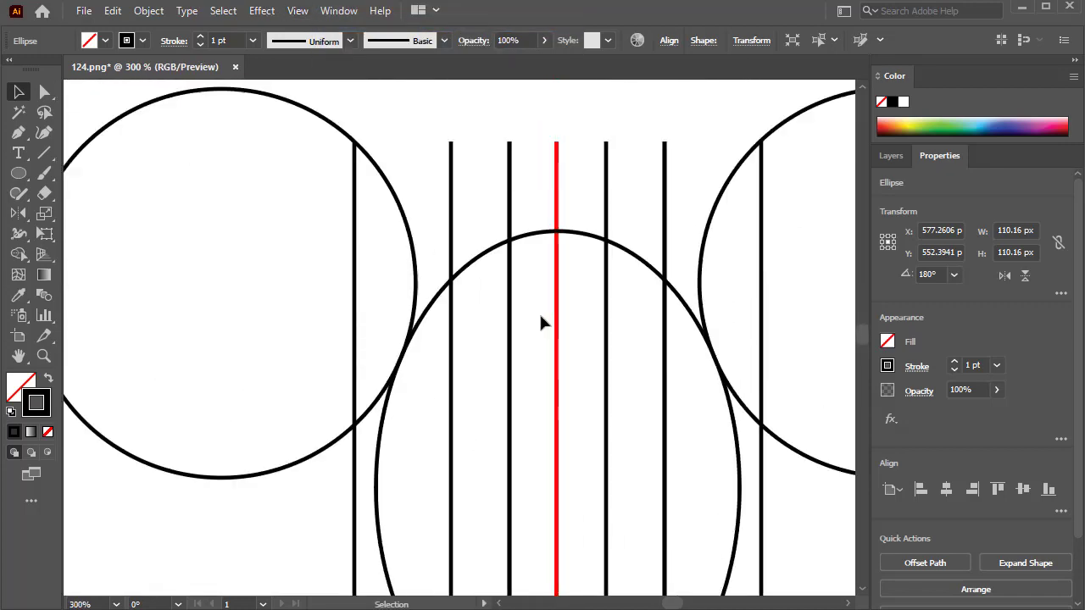
left_click(17, 174)
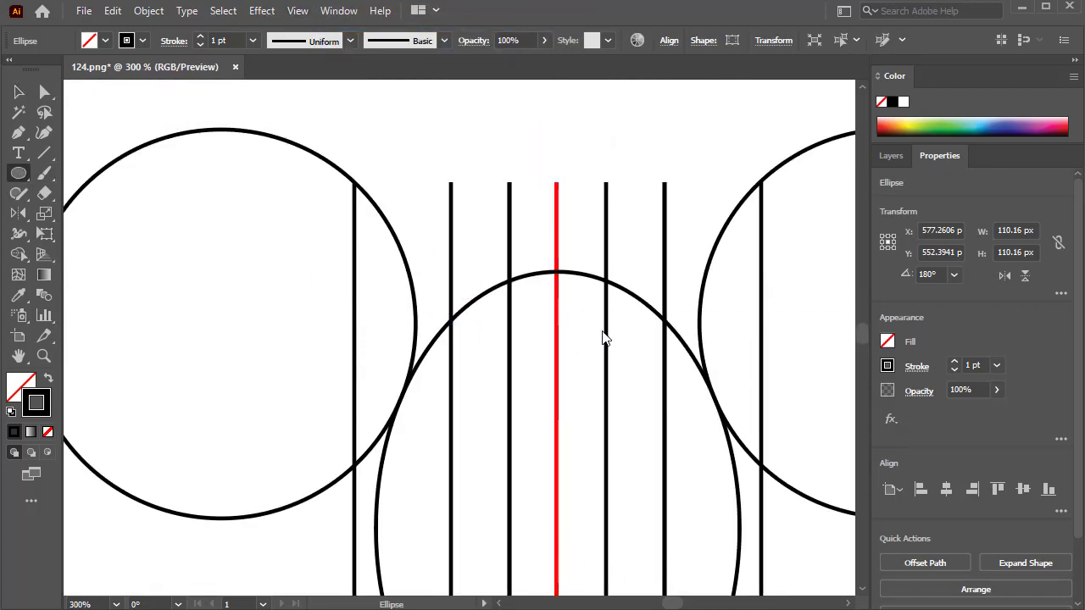
mouse_move(529, 421)
left_mouse_down()
mouse_move(527, 433)
mouse_move(509, 428)
left_mouse_up()
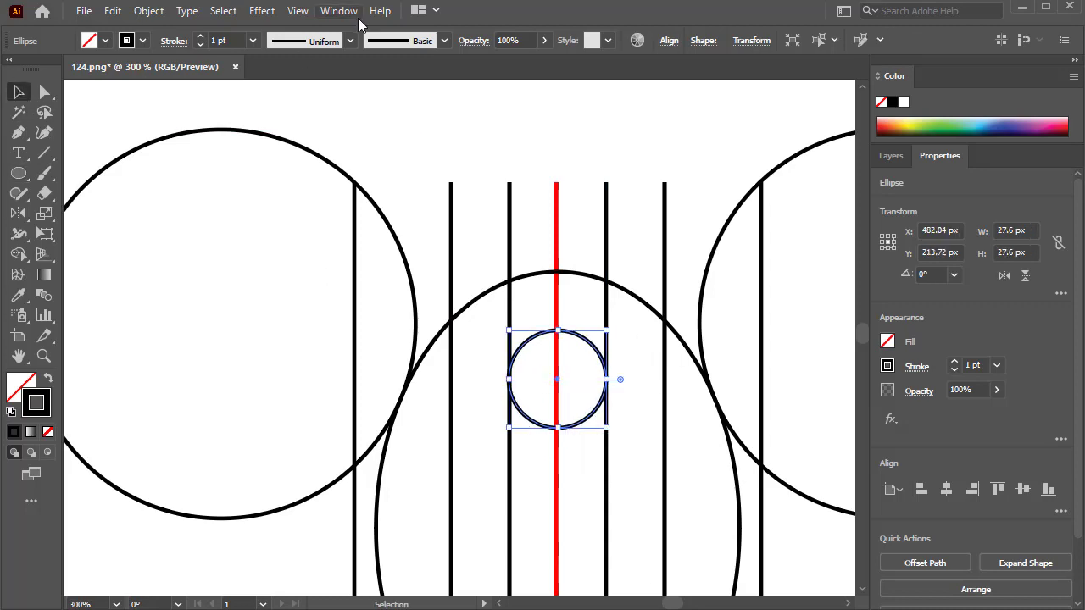
- Resize the small circle to 27.36 px in outline view so it fits exactly between the two inner vertical lines
left_click(299, 10)
left_click(297, 20)
scroll(587, 348, "up", 5, "alt")
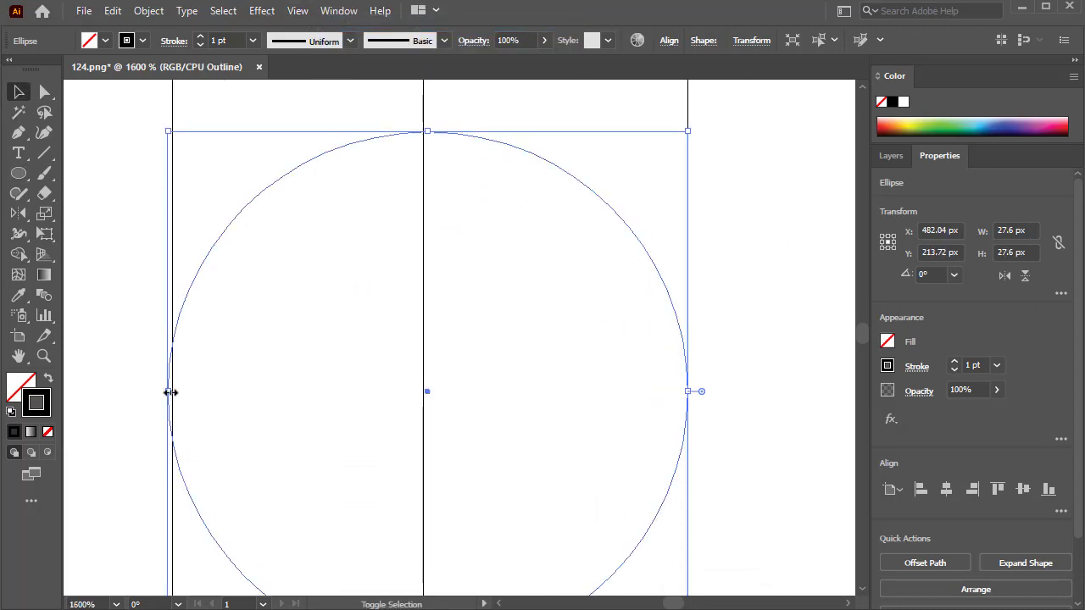
left_click_drag(171, 393, 173, 392, "shift")
left_click(301, 11)
left_click(309, 28)
scroll(519, 246, "up", 1, "alt")
scroll(515, 296, "down", 8, "alt")
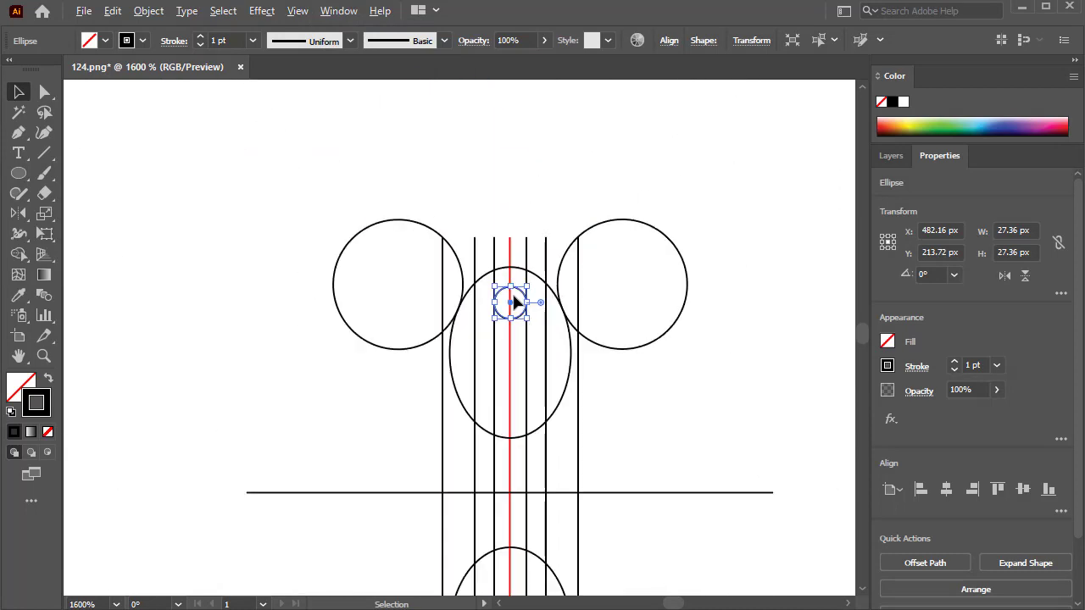
- Reflect a copy of the small centre circle across the horizontal centre line into the lower ellipse
scroll(513, 300, "down", 2, "alt")
scroll(523, 384, "up", 2, "alt")
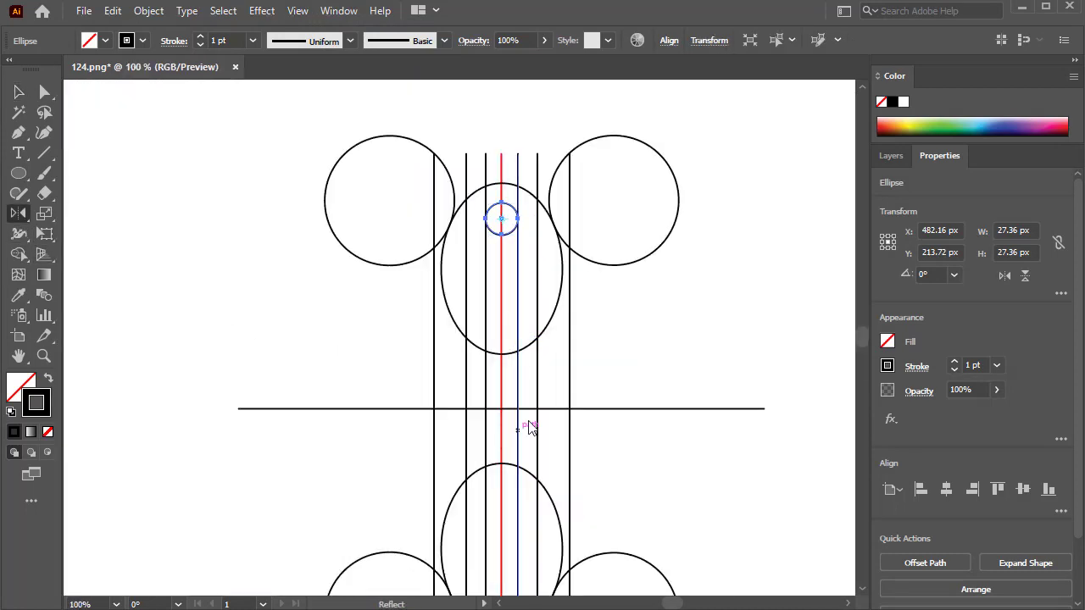
left_click(511, 409, "alt")
left_click(725, 421)
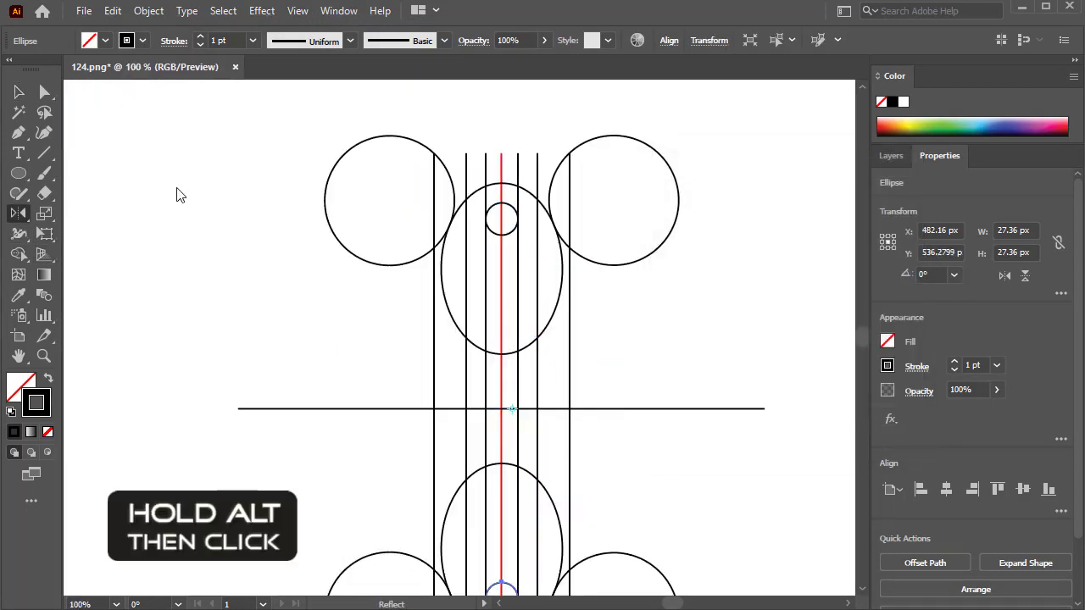
key("v")
left_click(303, 302)
scroll(354, 314, "down", 3)
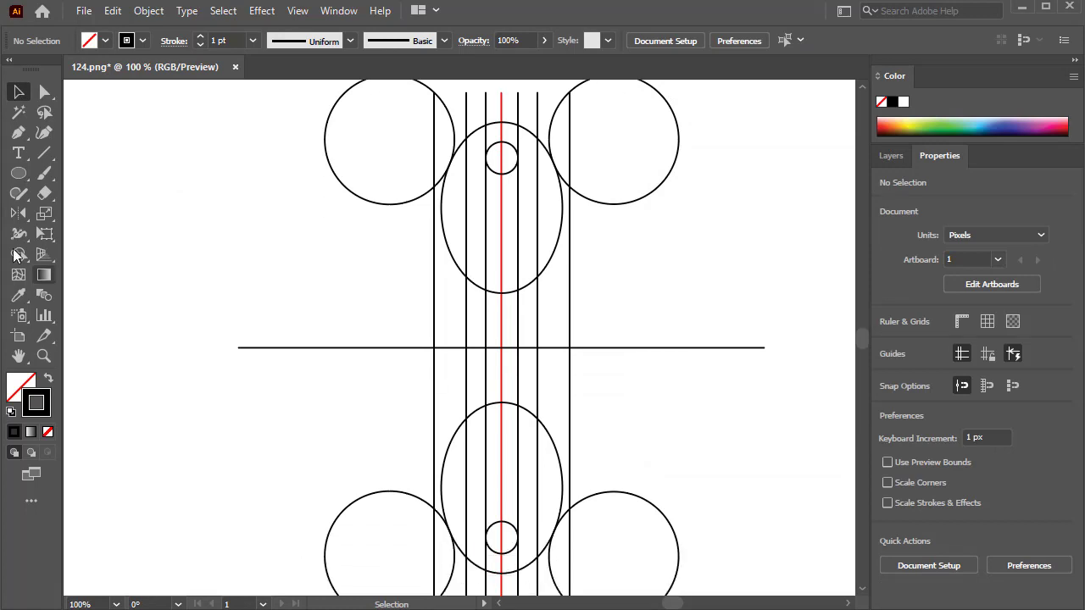
- Place a copy of the upper small circle just outside the left outer vertical line, beneath the upper left large circle
key("l")
left_click(18, 92)
scroll(379, 108, "up", 4)
left_click_drag(658, 313, 367, 150)
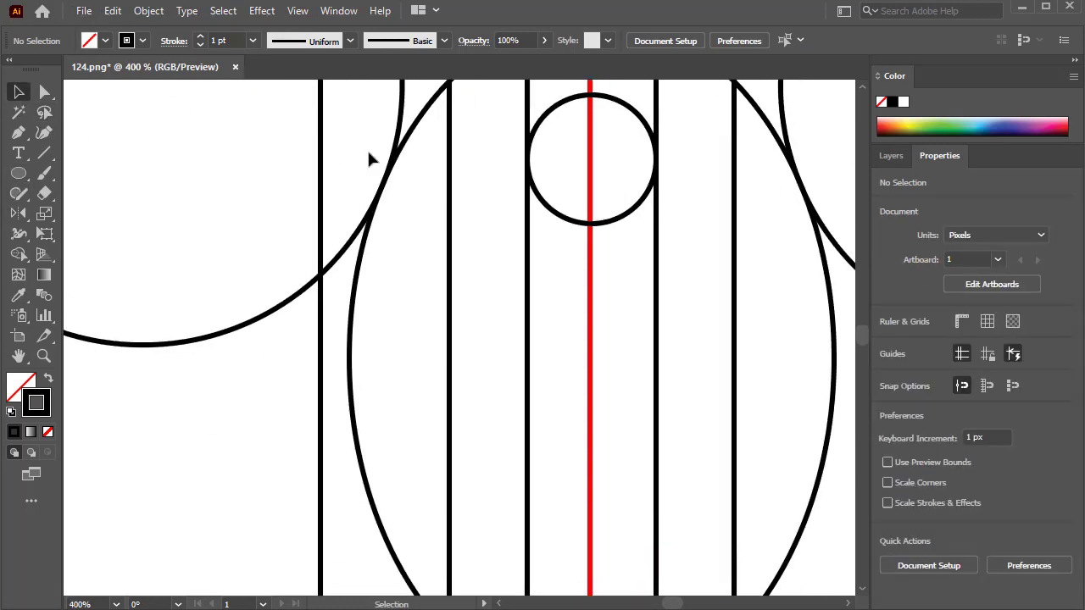
left_click(560, 216)
left_click_drag(576, 230, 240, 452)
- Enlarge the copied left circle to about 27.58 px in outline view so it touches the upper left large circle
left_click(299, 11)
left_click(350, 25)
scroll(219, 347, "up", 5)
scroll(277, 308, "down", 1)
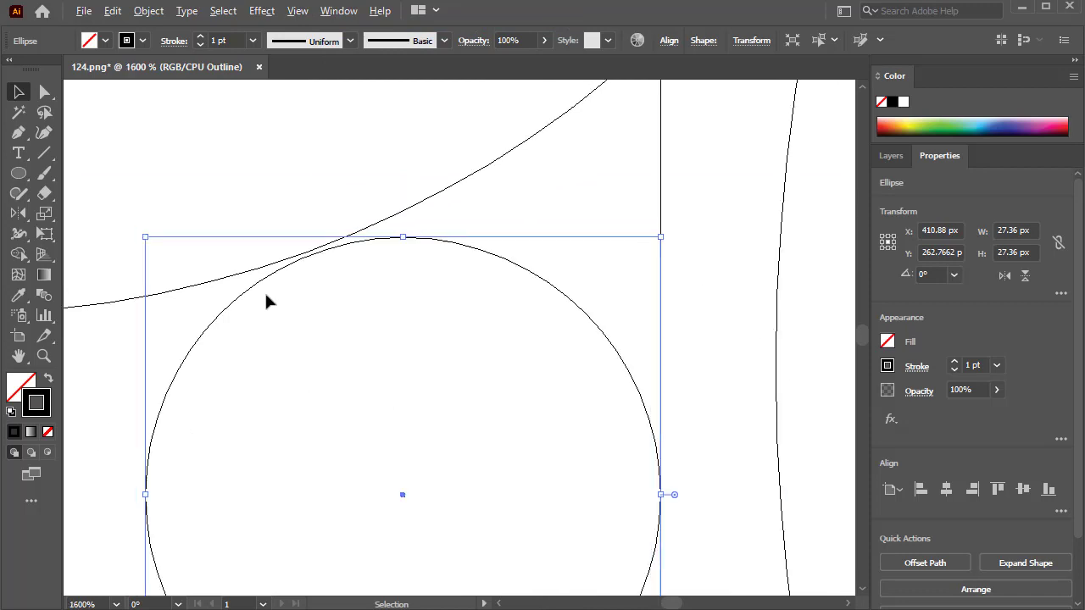
left_click_drag(146, 237, 140, 231)
scroll(273, 315, "down", 2)
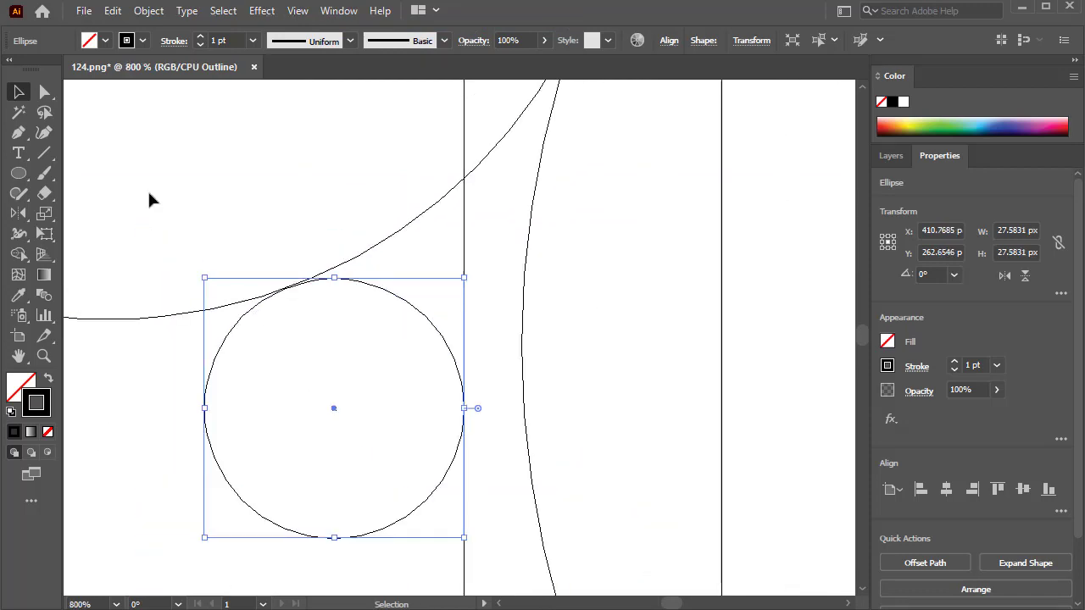
left_click(300, 11)
left_click(360, 24)
- Reflect a copy of the left small circle across the red centre line, using the vertical axis
scroll(555, 297, "down", 3)
left_click_drag(555, 297, 246, 326)
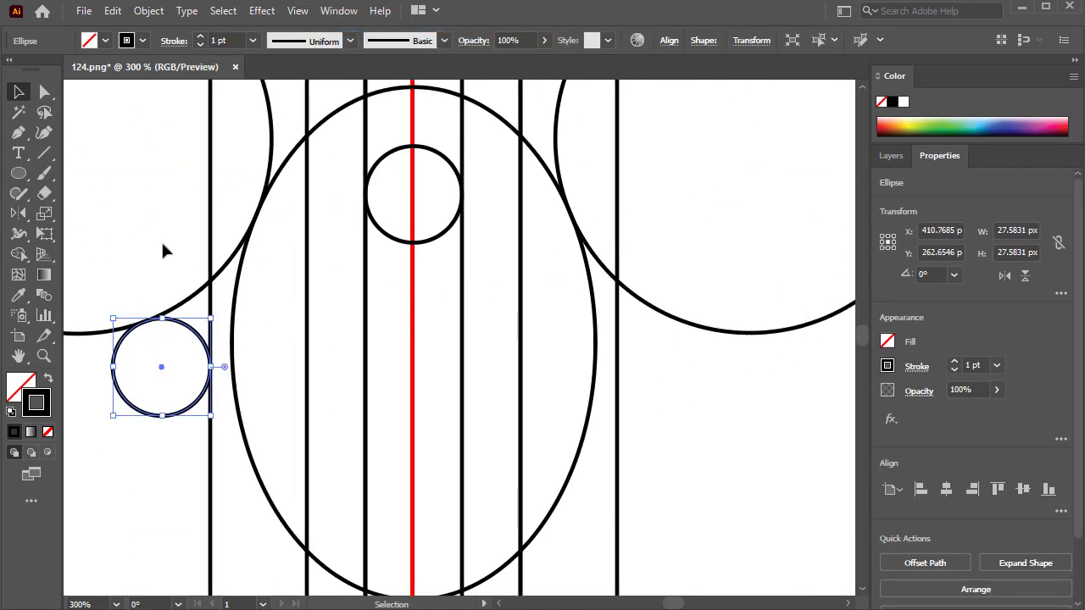
left_click(18, 213)
left_click(415, 352, "alt")
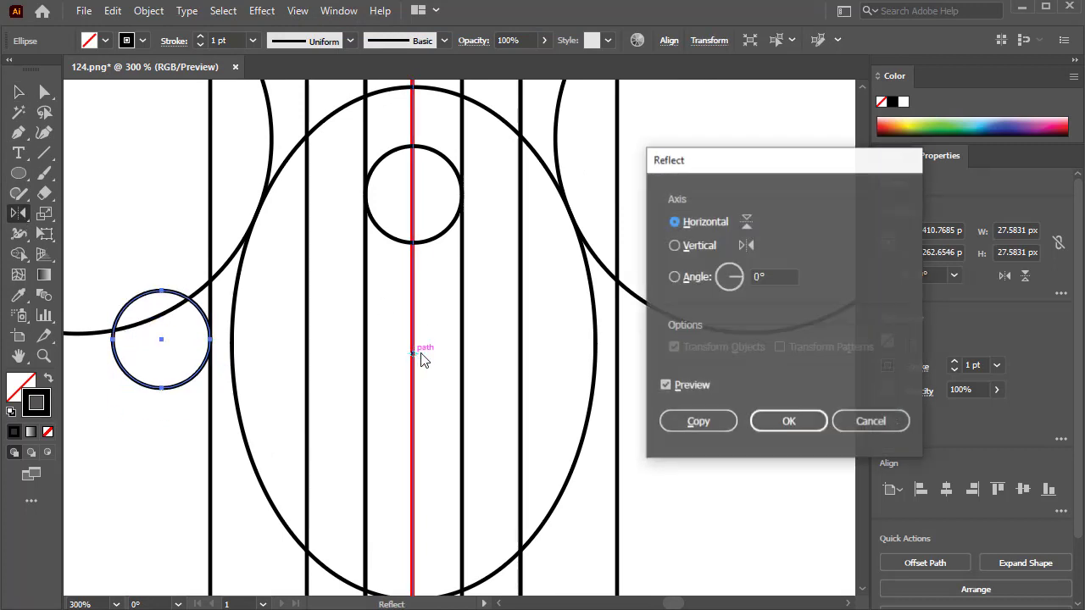
left_click(698, 422)
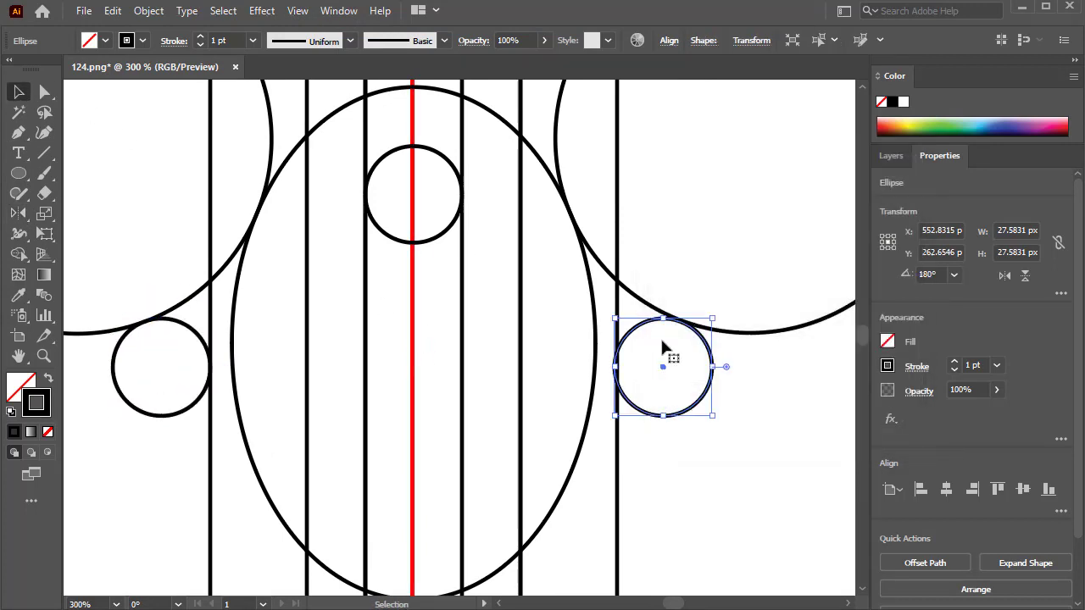
- Nudge the right small circle about 0.7 px outward in outline view so it is tangent to the right outer vertical line
key("ctrl+equal")
key("ctrl+equal")
key("ctrl+equal")
key("ctrl+equal")
key("ctrl+y")
left_click_drag(568, 203, 580, 200)
key("ctrl+y")
scroll(658, 344, "down", 6)
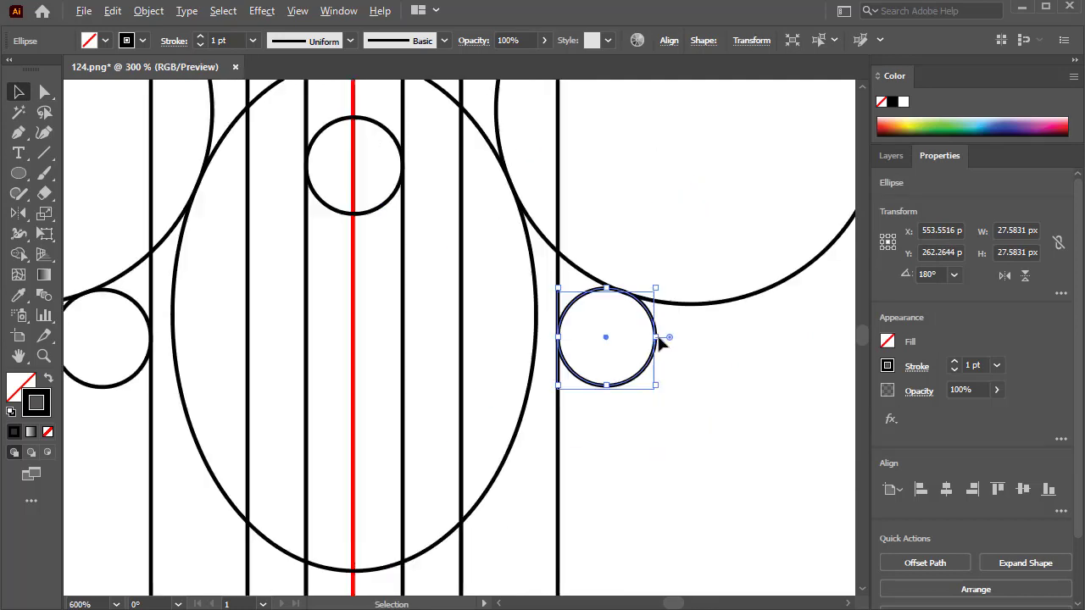
- Reflect copies of both outer small circles across the horizontal centre line, using the horizontal axis
scroll(673, 409, "down", 4)
left_click(399, 212, "shift")
scroll(457, 339, "down", 1)
scroll(471, 366, "down", 4)
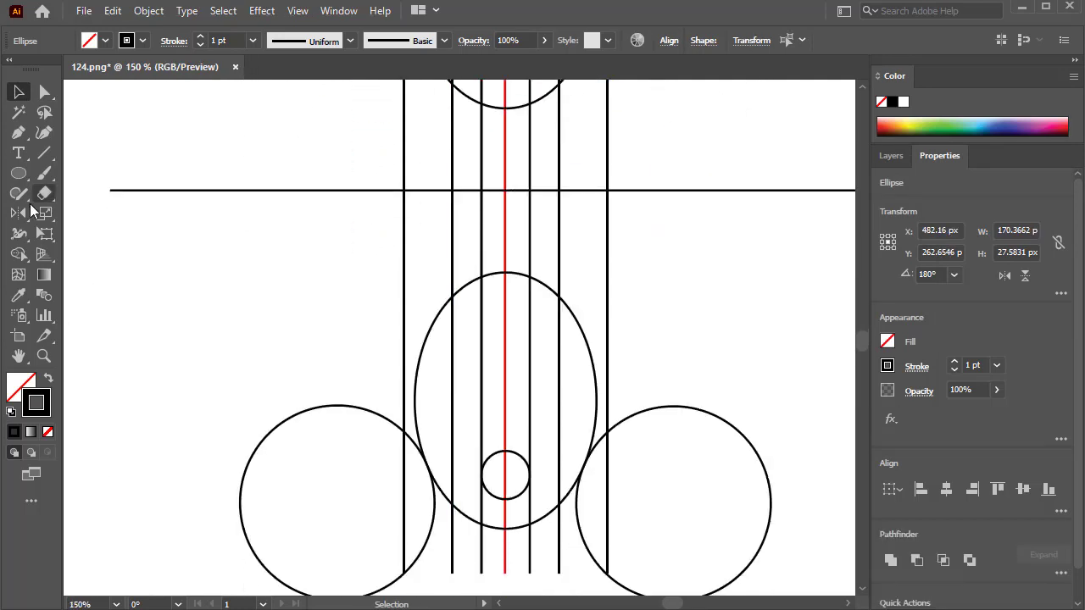
left_click(19, 213)
left_click(504, 190, "alt")
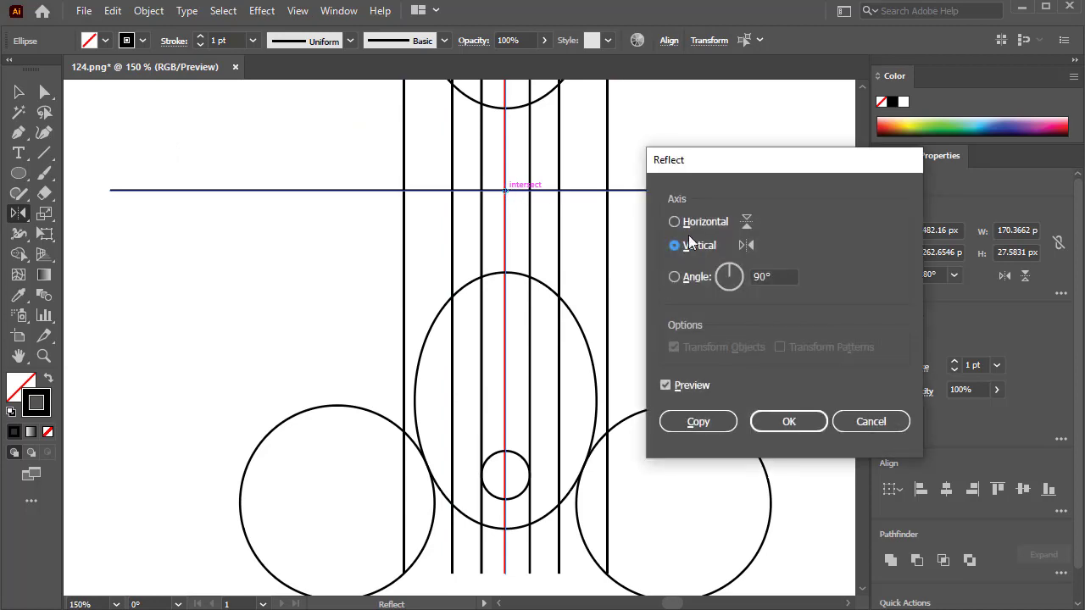
left_click(693, 221)
left_click(700, 421)
key("v")
- Examine in outline view where the lower outer small circles touch the large circles and outer vertical lines
key("ctrl+plus")
scroll(400, 361, "up", 3)
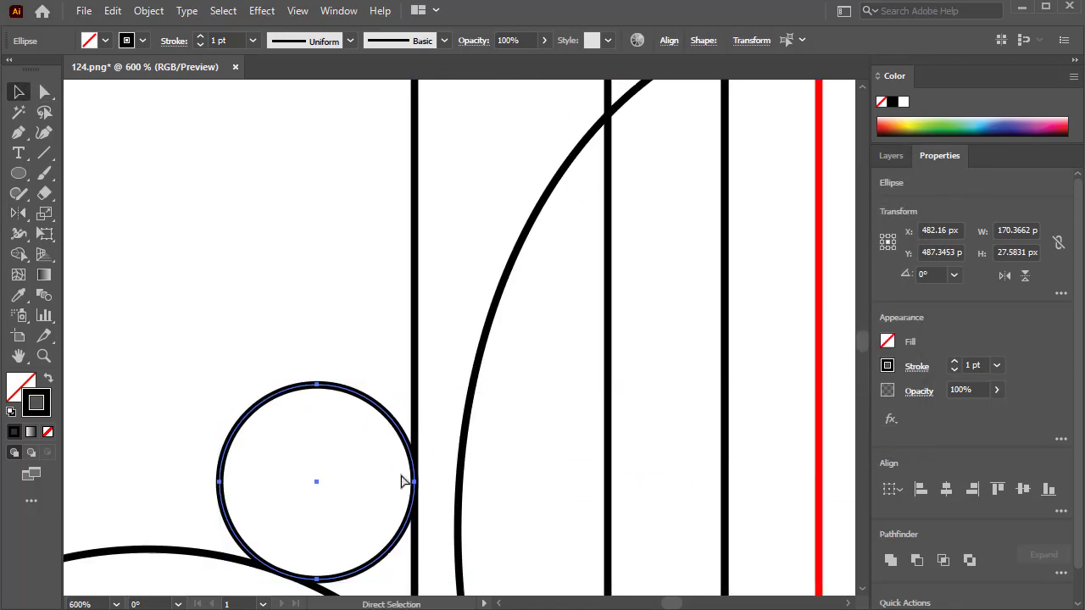
key("ctrl+y")
scroll(416, 519, "up", 3)
left_click_drag(407, 475, 7, 443)
scroll(562, 373, "down", 3)
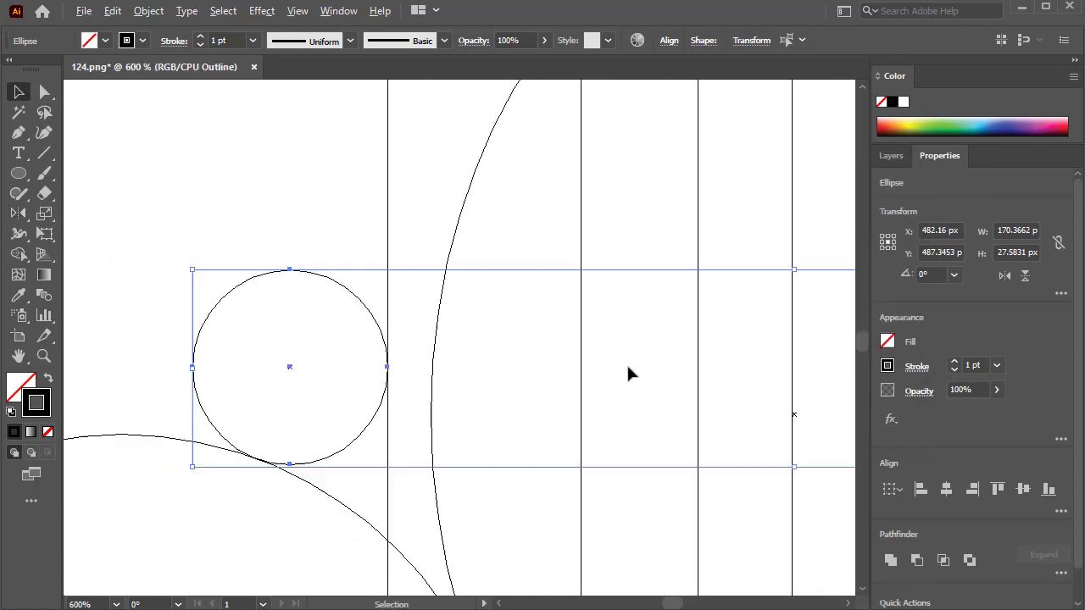
scroll(626, 362, "down", 2)
left_click_drag(677, 371, 155, 350)
scroll(447, 333, "up", 4)
left_click(297, 11)
left_click(356, 24)
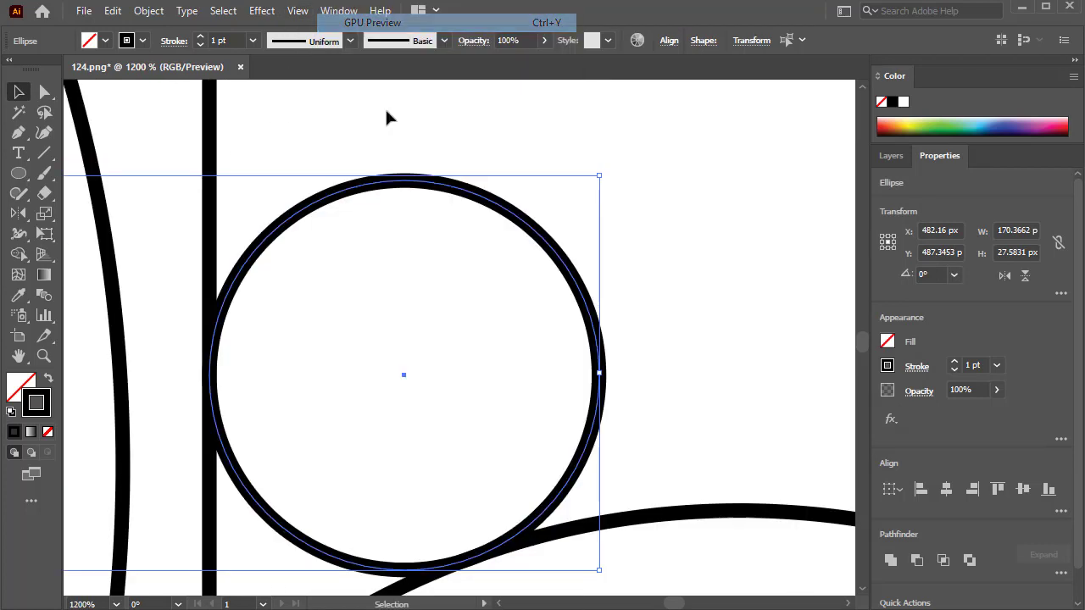
scroll(310, 204, "down", 6)
left_click(621, 314)
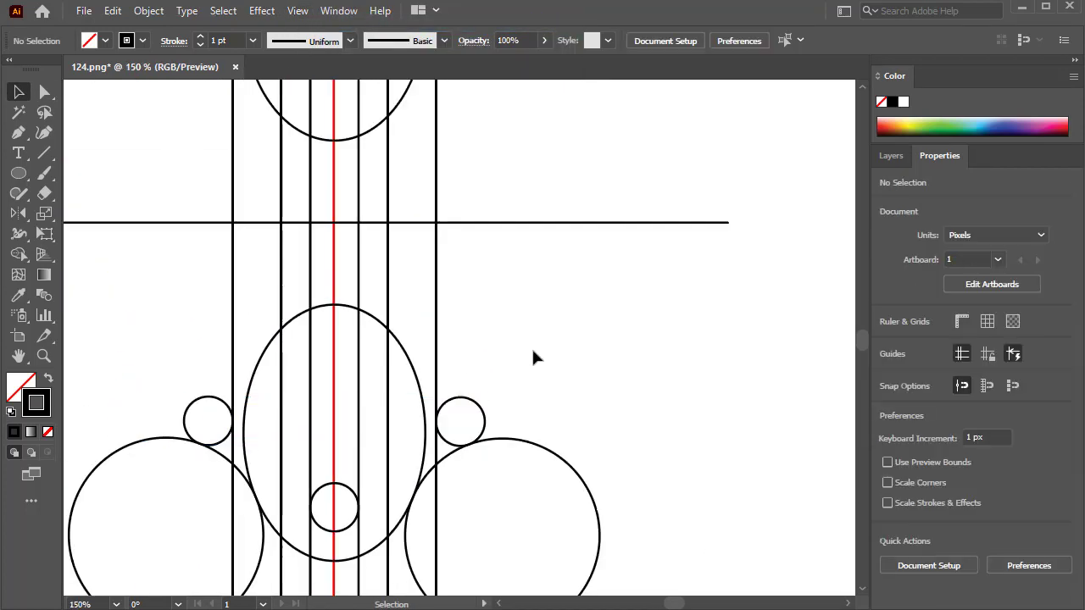
- Duplicate the upper ellipse in place and move the duplicate down by about 1.6 px
scroll(446, 234, "up", 5)
scroll(330, 241, "up", 2)
scroll(331, 246, "up", 4)
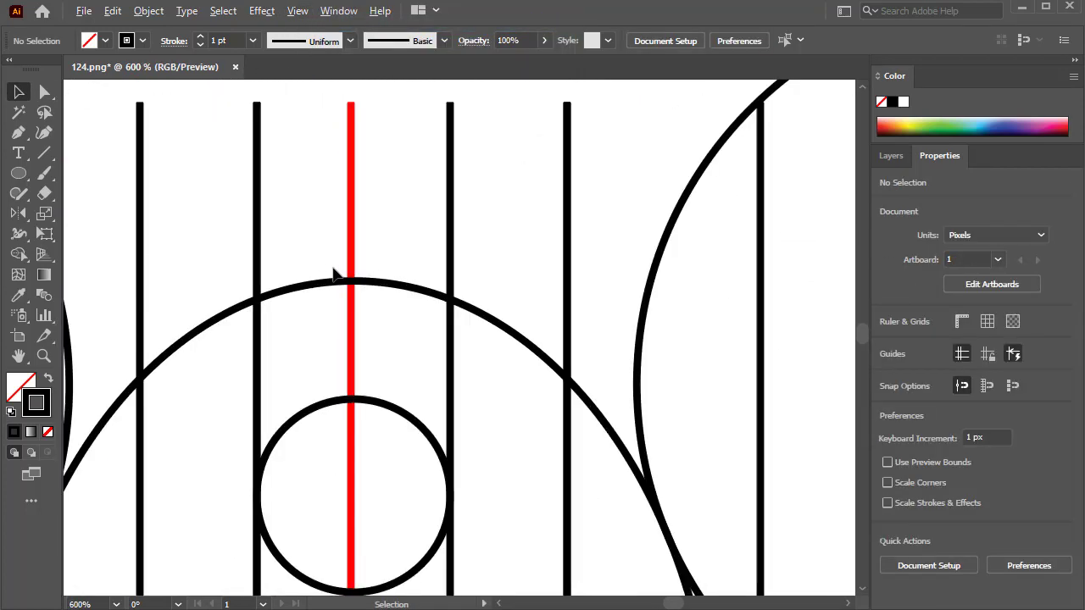
left_click(334, 282)
scroll(298, 203, "left", 1)
left_click(119, 11)
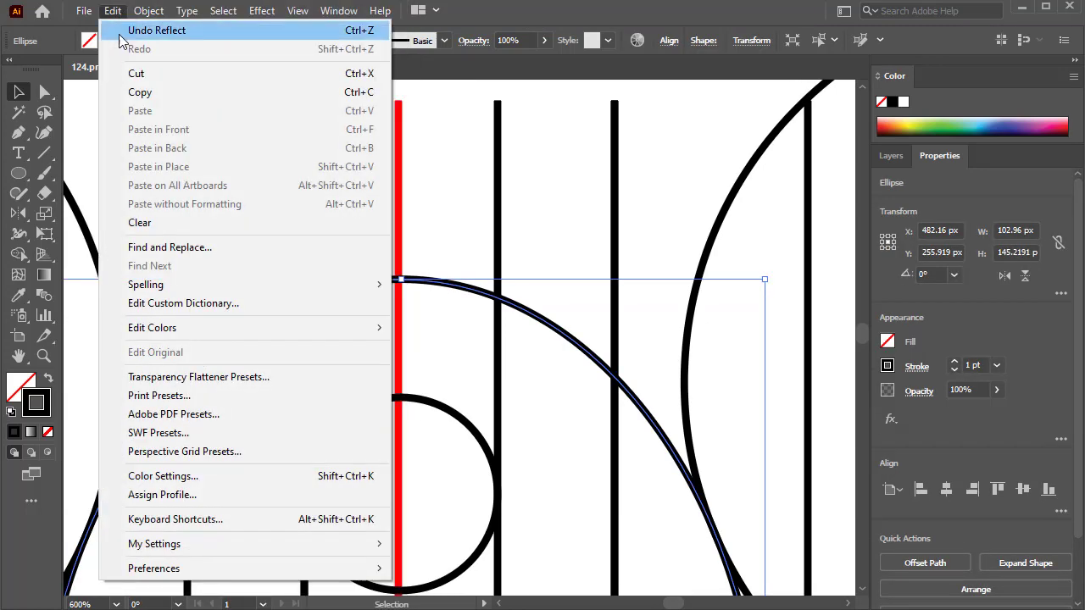
left_click(155, 30)
left_click(113, 10)
left_click(394, 290)
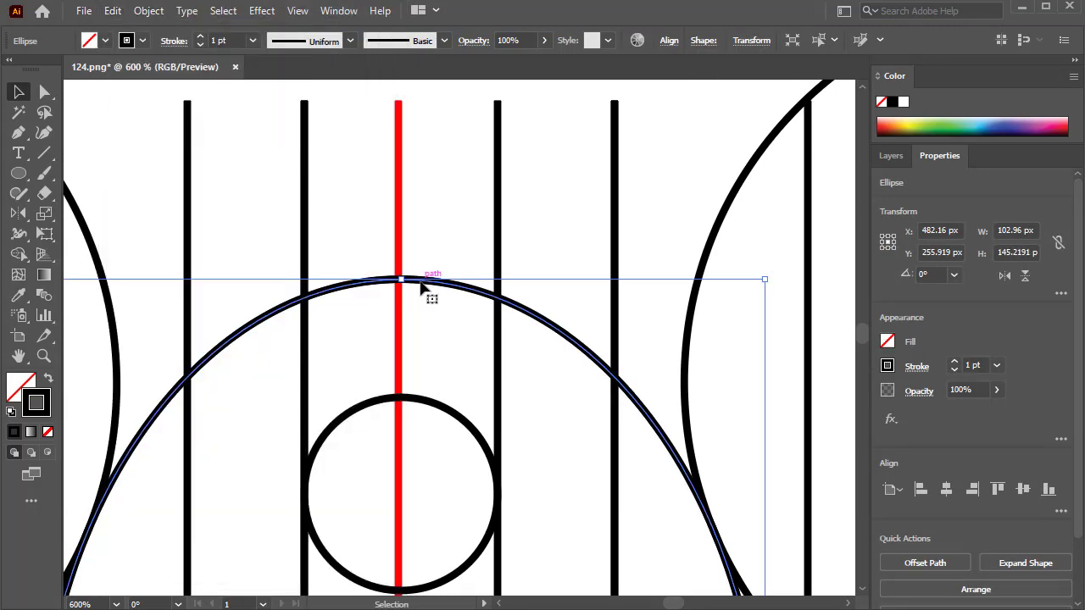
left_click_drag(420, 282, 421, 297)
- Widen the duplicated upper ellipse symmetrically to 104.76 px in outline view, and return to the normal preview
key("ctrl+y")
scroll(428, 361, "down", 5)
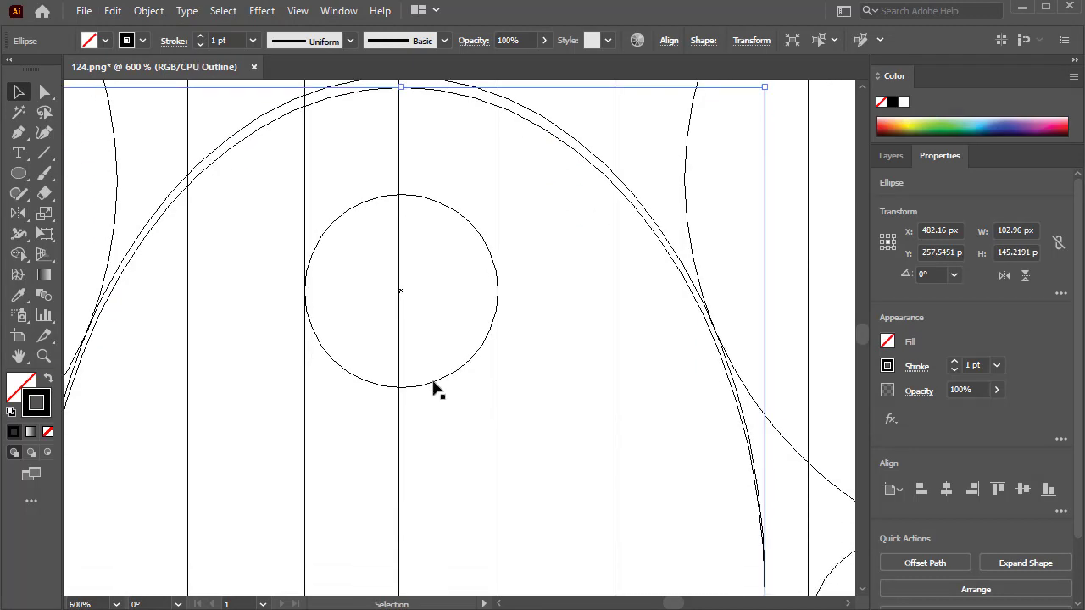
key("ctrl+minus")
left_click_drag(708, 569, 713, 566)
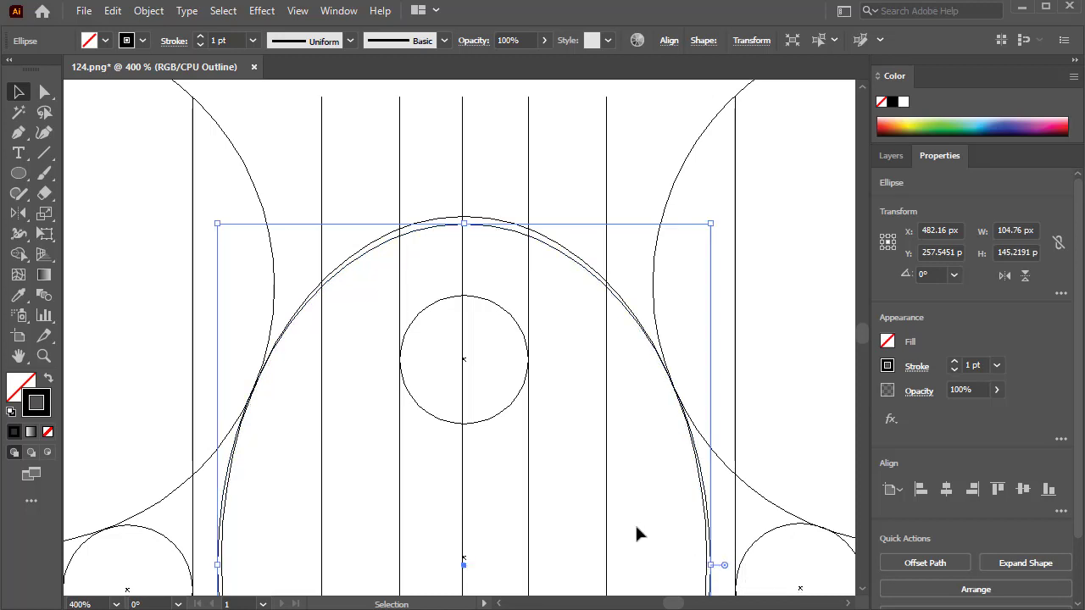
left_click(491, 178)
key("ctrl+y")
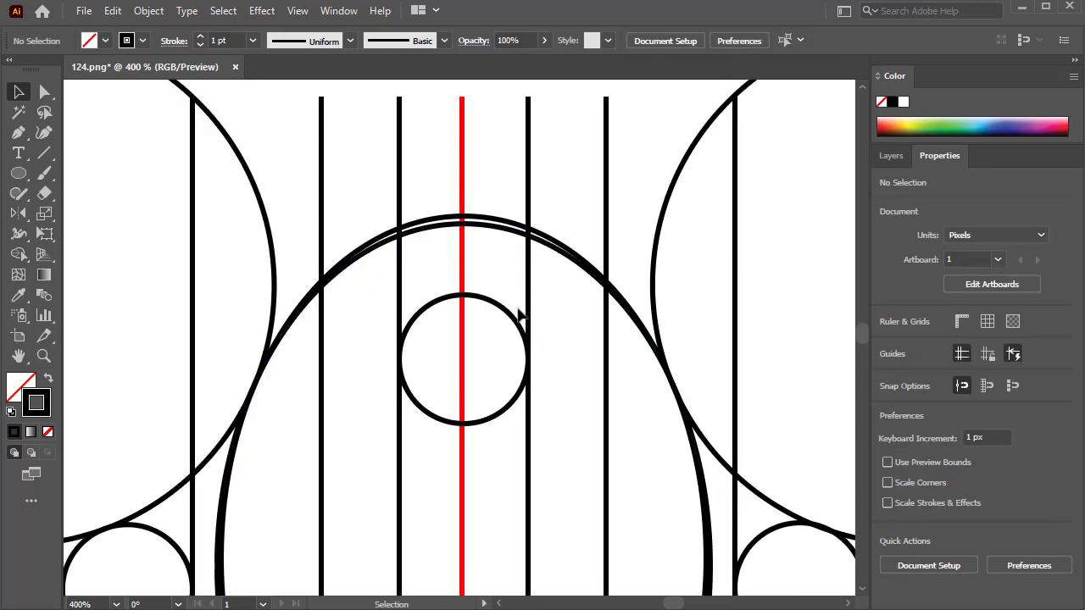
- Delete the single ellipse below the horizontal centre line
key("ctrl+minus")
key("ctrl+minus")
key("ctrl+minus")
scroll(551, 423, "down", 10)
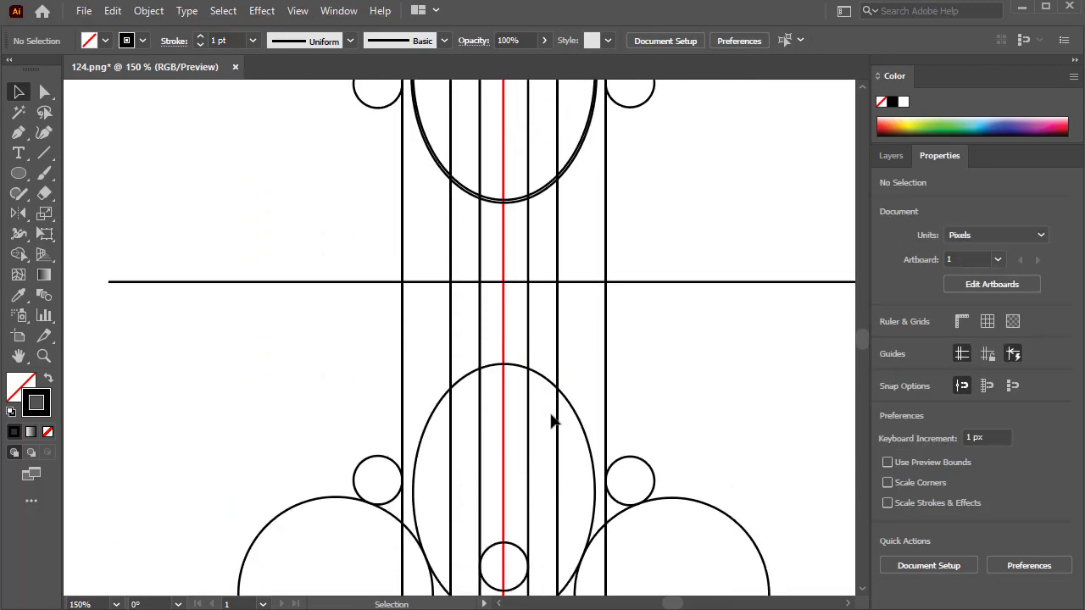
left_click(508, 265)
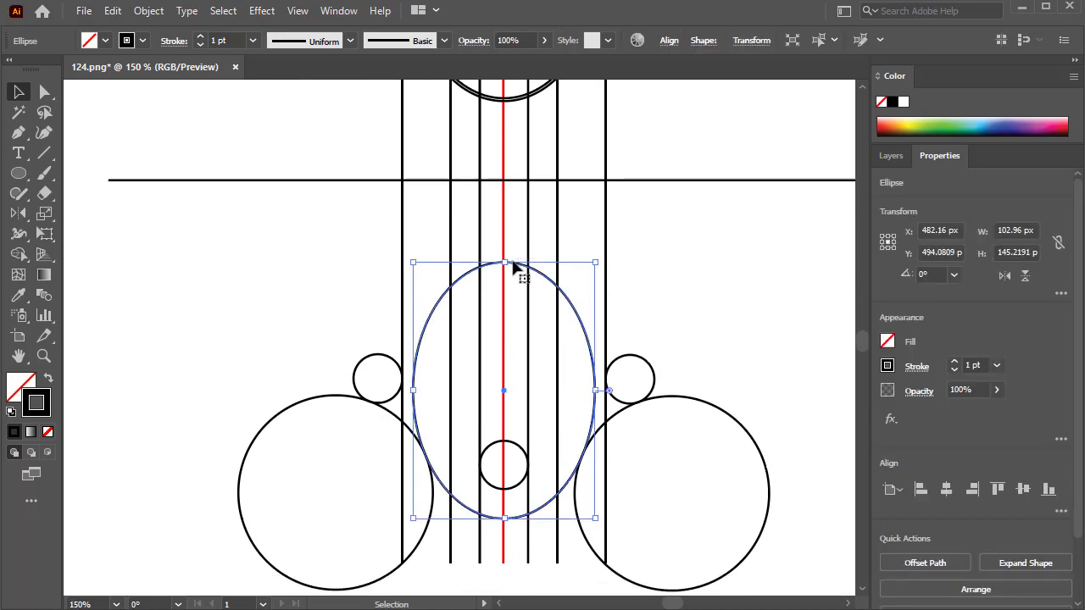
key("Delete")
- Reflect copies of both upper ellipses across the horizontal centre line, using the horizontal axis, and check them in outline view
scroll(513, 266, "up", 4)
left_click(509, 283)
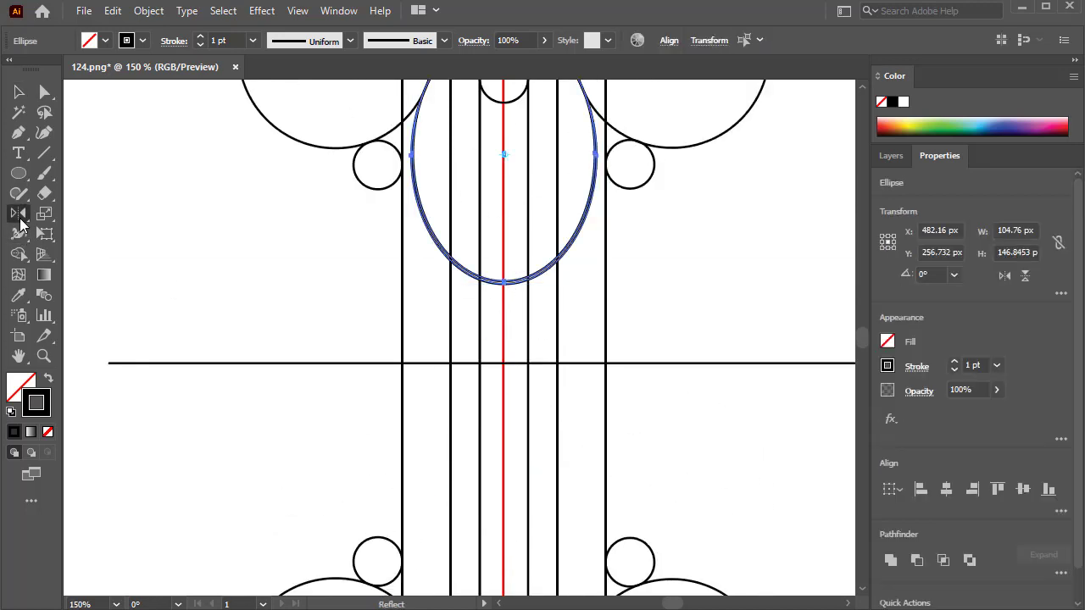
left_click(20, 216)
scroll(483, 298, "down", 2)
left_click(508, 261, "alt")
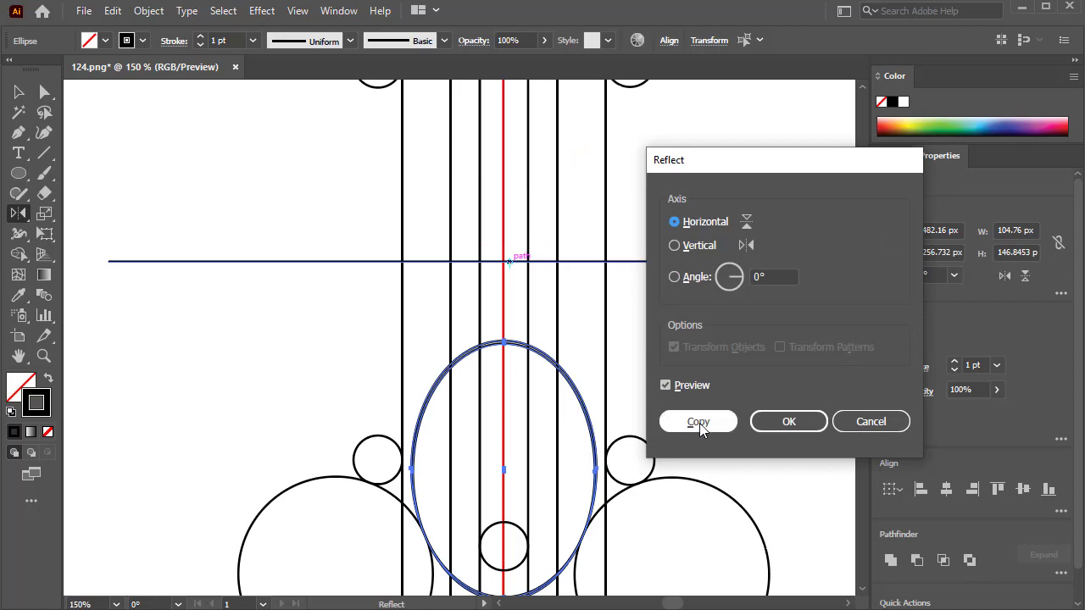
left_click(695, 421)
key("v")
key("ctrl+shift+a")
scroll(508, 566, "up", 5)
key("ctrl+y")
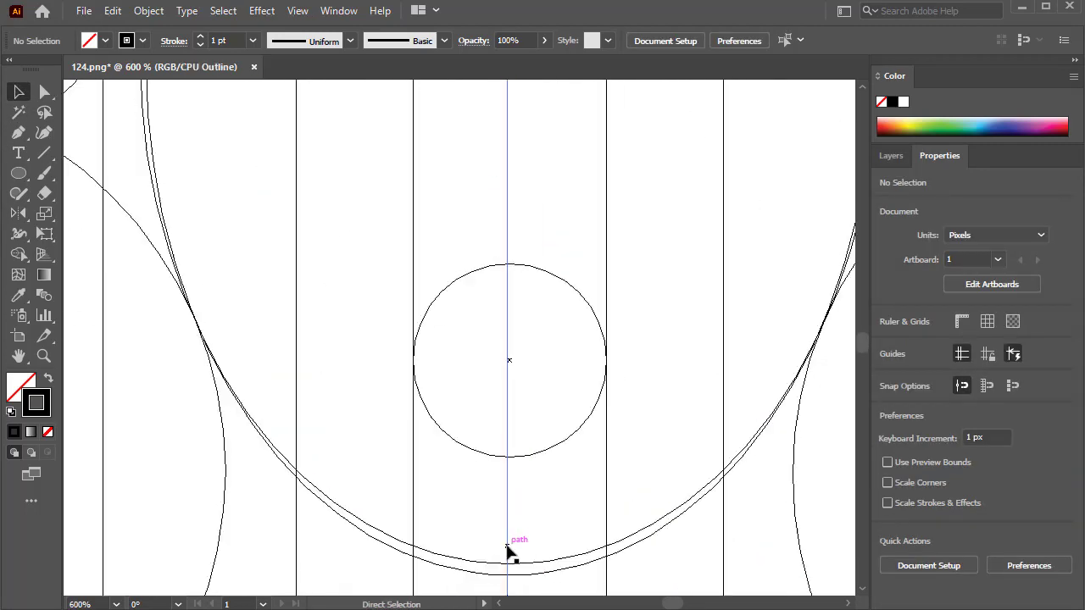
key("ctrl+y")
scroll(508, 551, "down", 5)
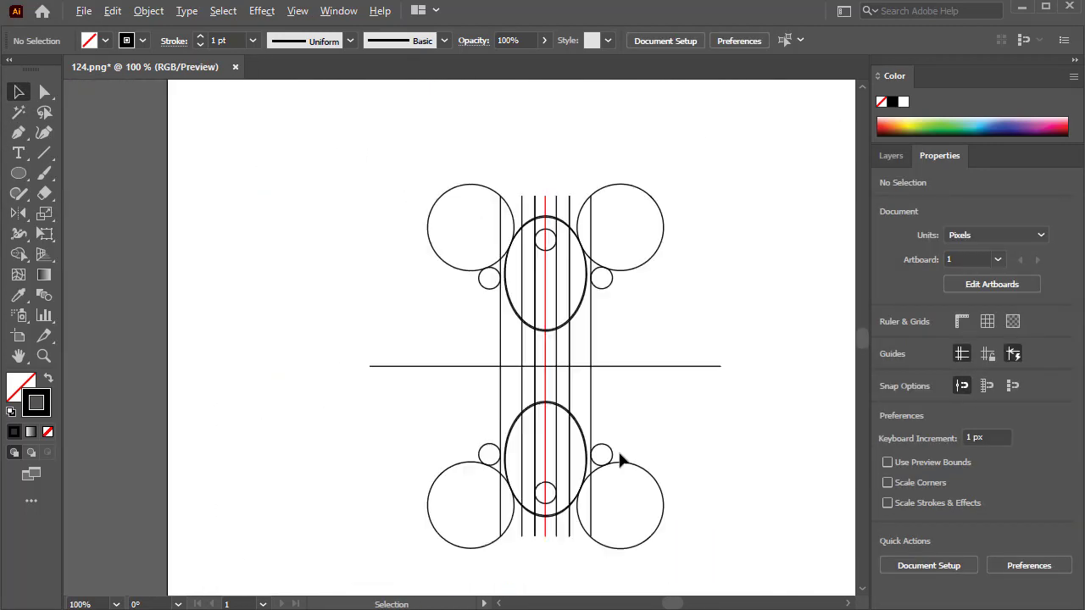
- Place a copy of the 27.36 px circle on the horizontal line over the right outer vertical, and reflect a copy across the red line
scroll(622, 455, "up", 2)
left_click(348, 127)
left_click_drag(519, 237, 497, 510)
scroll(586, 393, "left", 4)
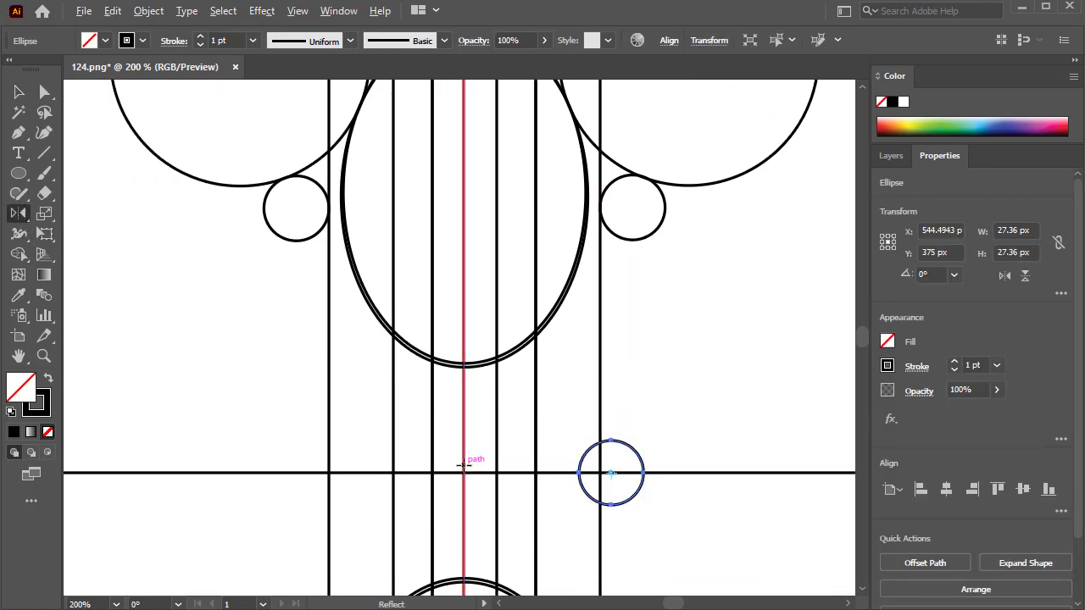
left_click(463, 465, "alt")
left_click(716, 421)
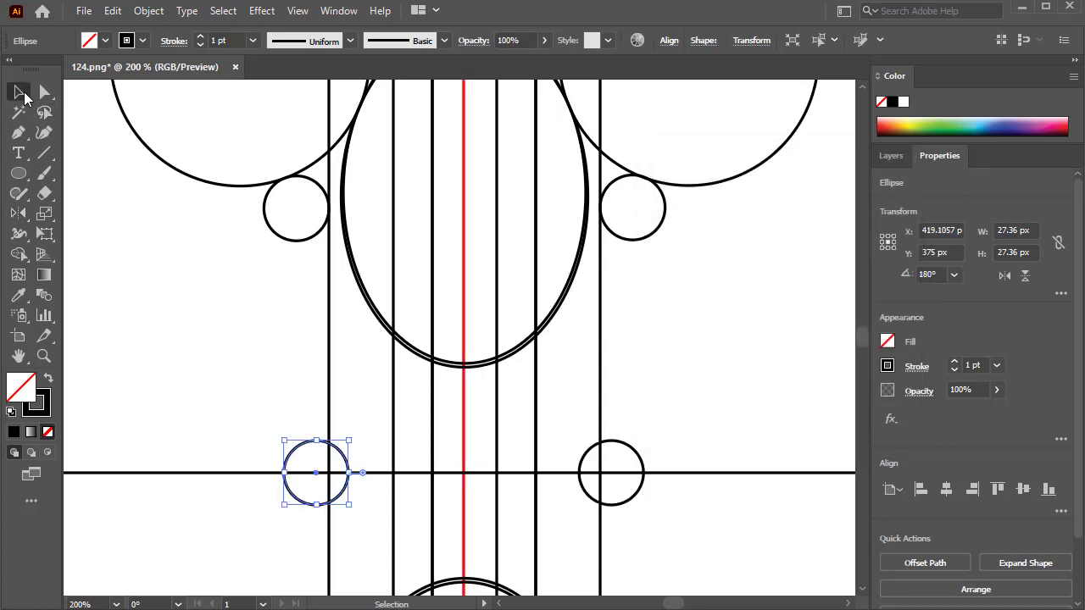
- Ungroup the vertical lines so each line can be selected on its own
left_click(193, 305)
scroll(193, 305, "down", 3)
left_click_drag(472, 178, 554, 163)
left_click_drag(178, 576, 496, 259)
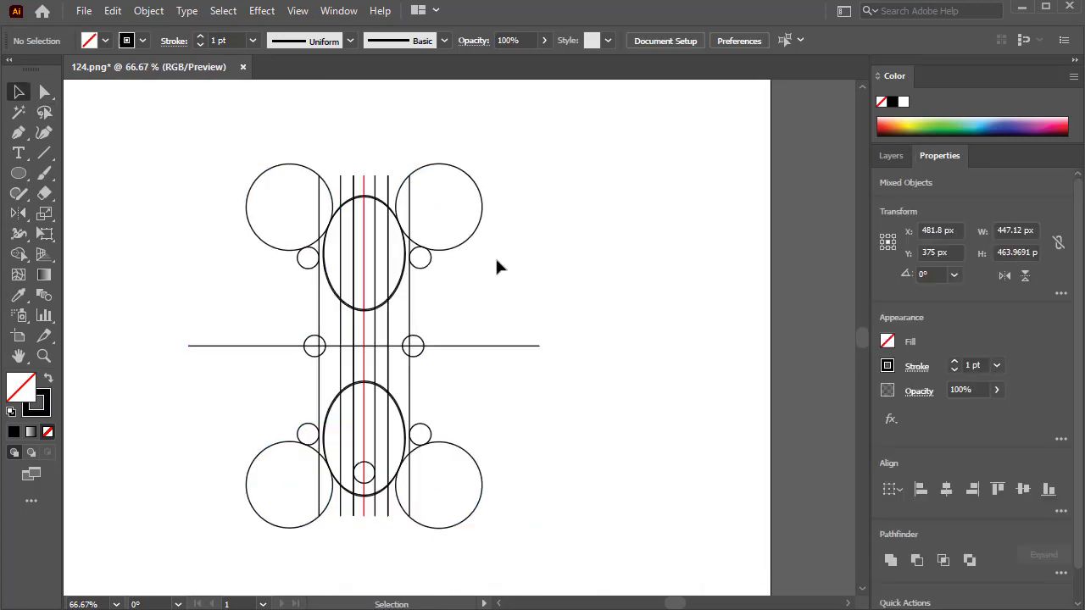
left_click(366, 183)
left_click(168, 289)
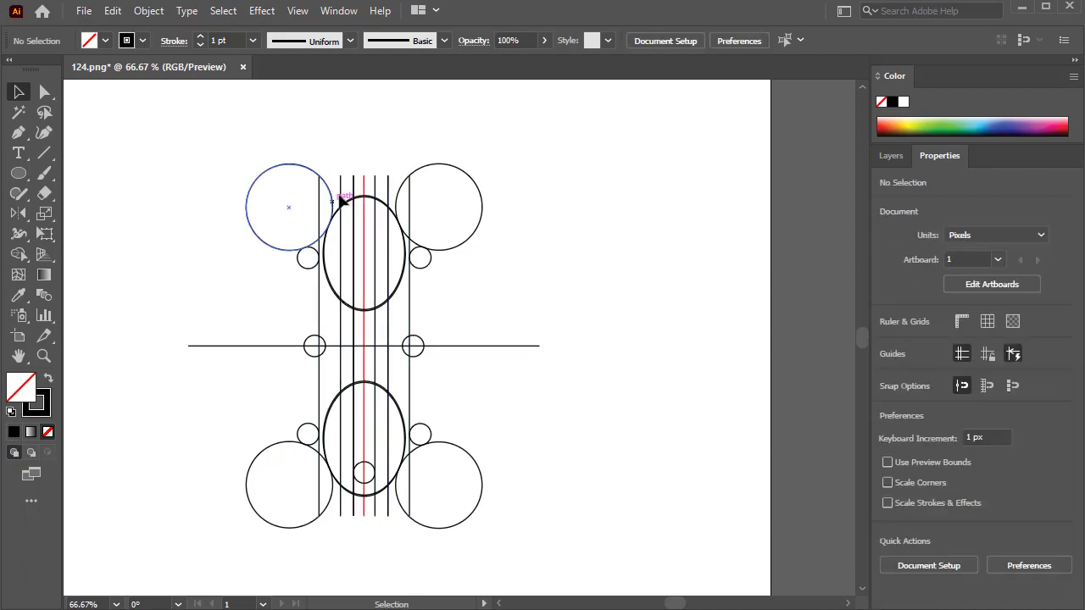
left_click(368, 186)
right_click(370, 184)
left_click(420, 325)
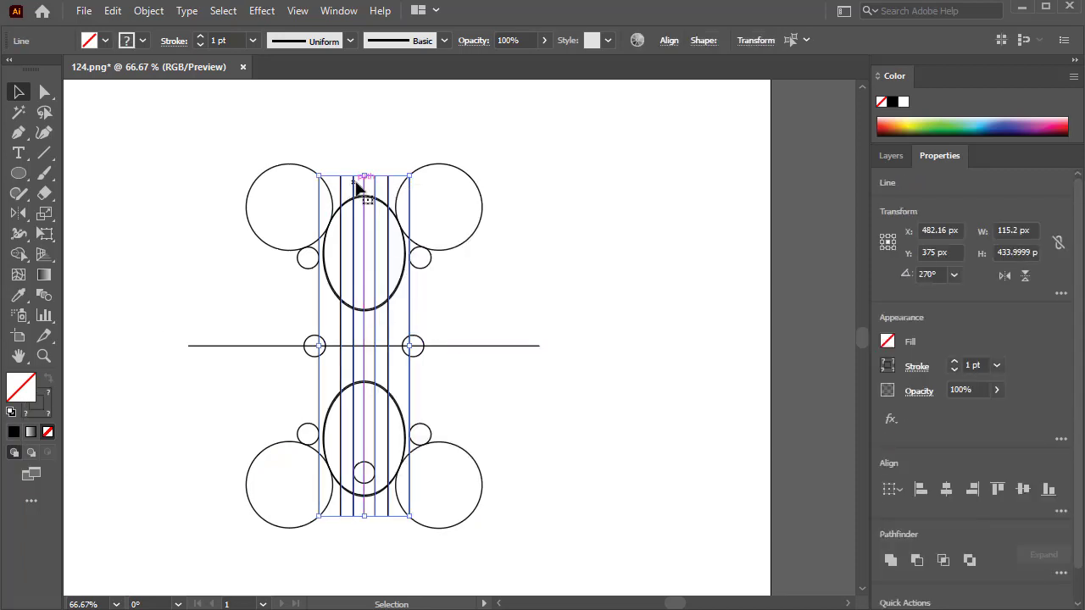
- Change the stroke of the red centre vertical line to black
left_click(359, 183)
left_click(364, 185)
left_click(49, 404)
double_click(49, 403)
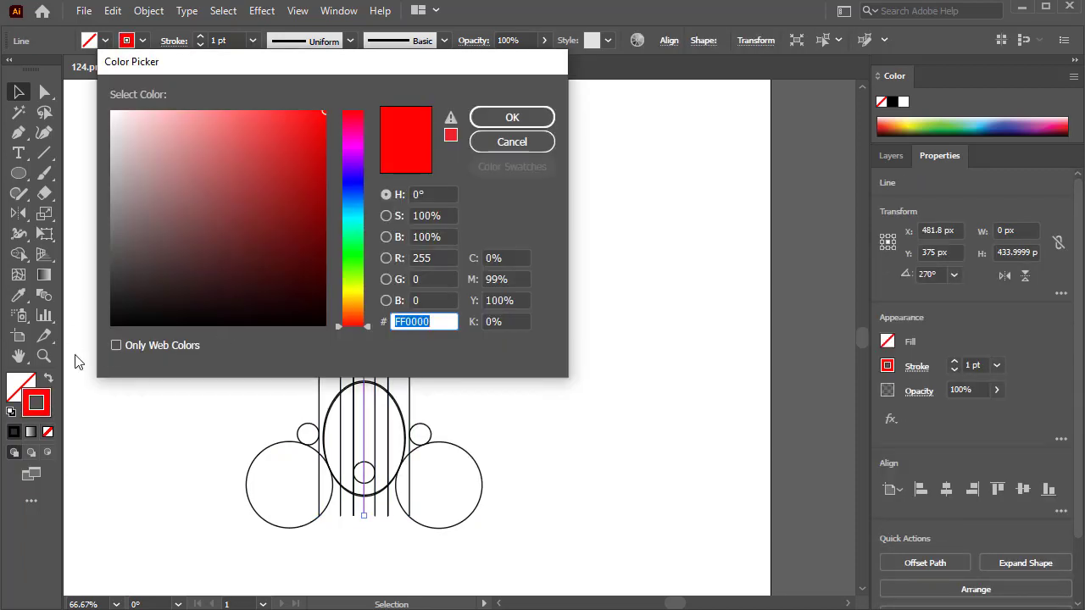
left_click(484, 119)
left_click(475, 248)
- Select all artwork and merge the strip between the two right-hand verticals, including its circle-side spikes, into a black shape with Shape Builder, leaving the circle notch out
scroll(460, 255, "up", 1)
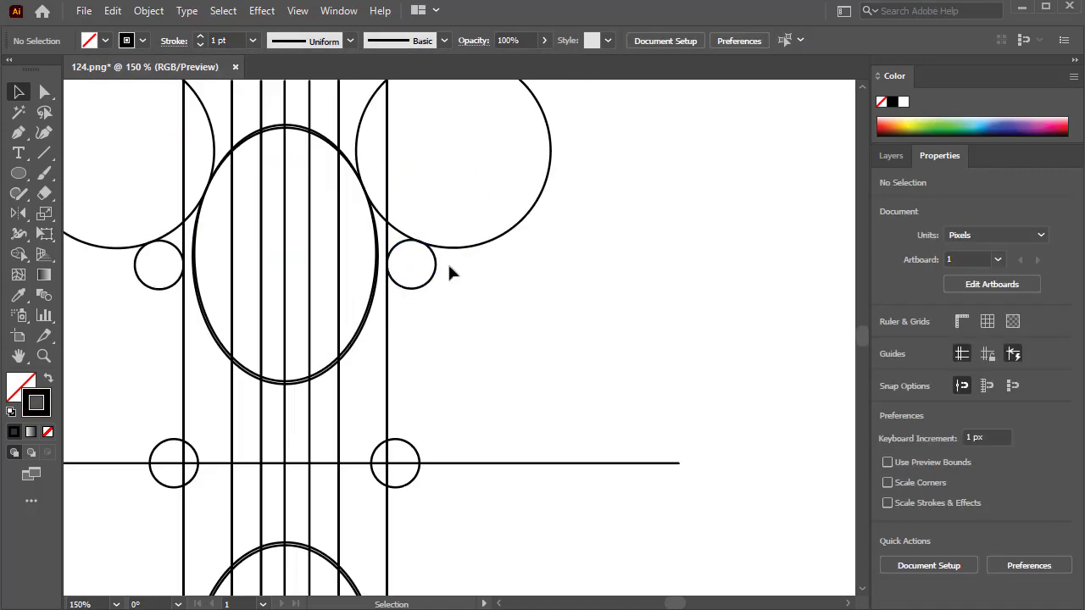
scroll(448, 262, "down", 1)
left_click_drag(600, 157, 169, 549)
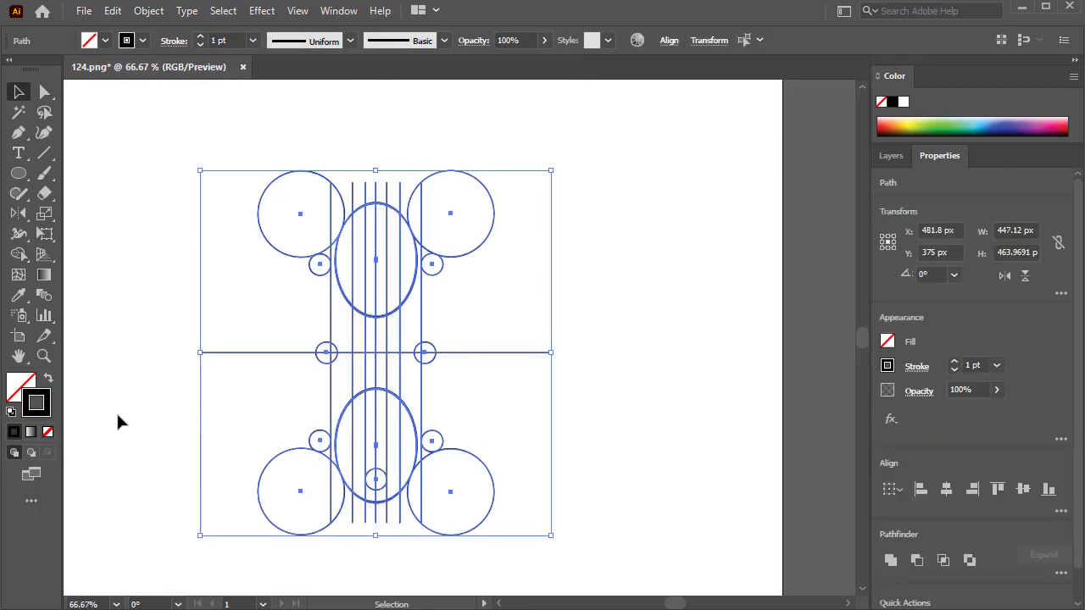
left_click(19, 255)
left_click(49, 378)
scroll(396, 227, "up", 4)
mouse_move(517, 339)
left_mouse_down()
mouse_move(475, 325)
mouse_move(488, 433)
left_mouse_up()
scroll(472, 390, "down", 6)
left_click_drag(460, 222, 483, 457)
scroll(490, 518, "down", 1)
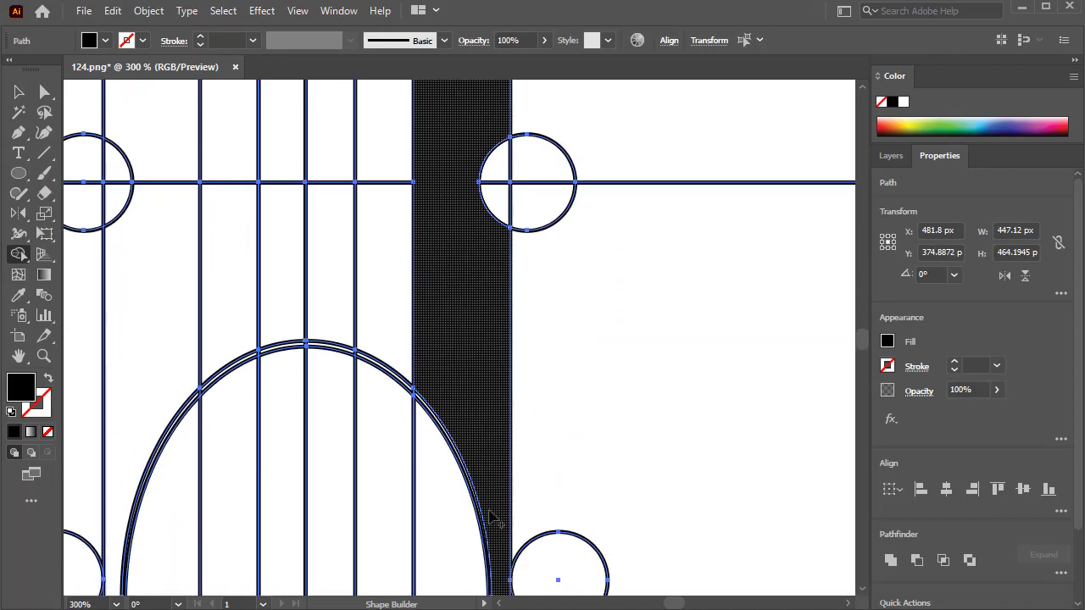
scroll(489, 518, "down", 6)
left_click_drag(458, 387, 480, 181)
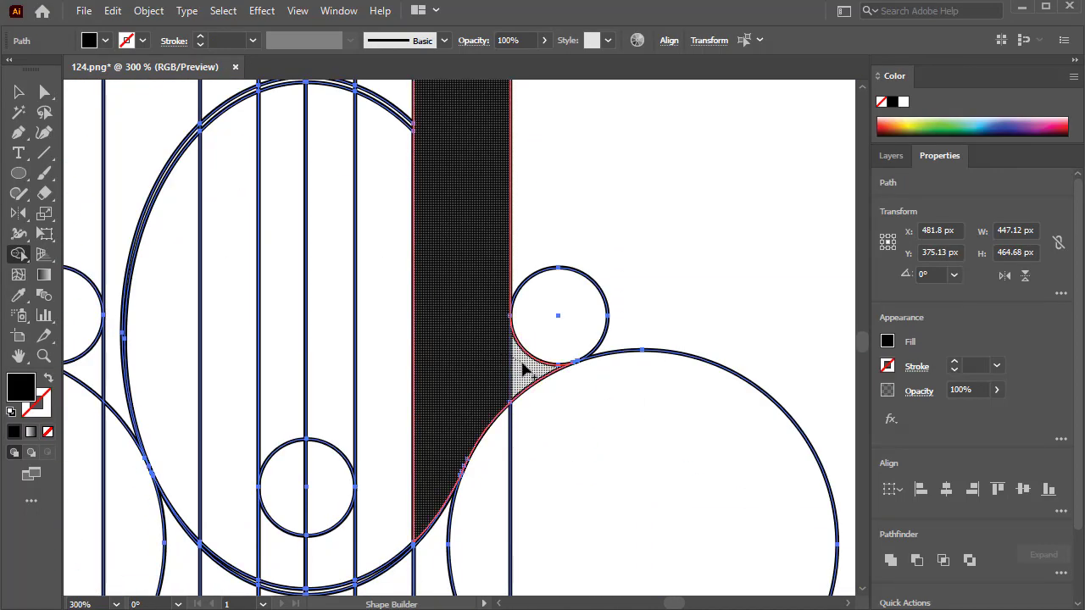
left_click(522, 367)
- Merge the thin band between the two lower ellipses along their bottom arc into the black shape
scroll(436, 528, "up", 5)
scroll(479, 364, "up", 4)
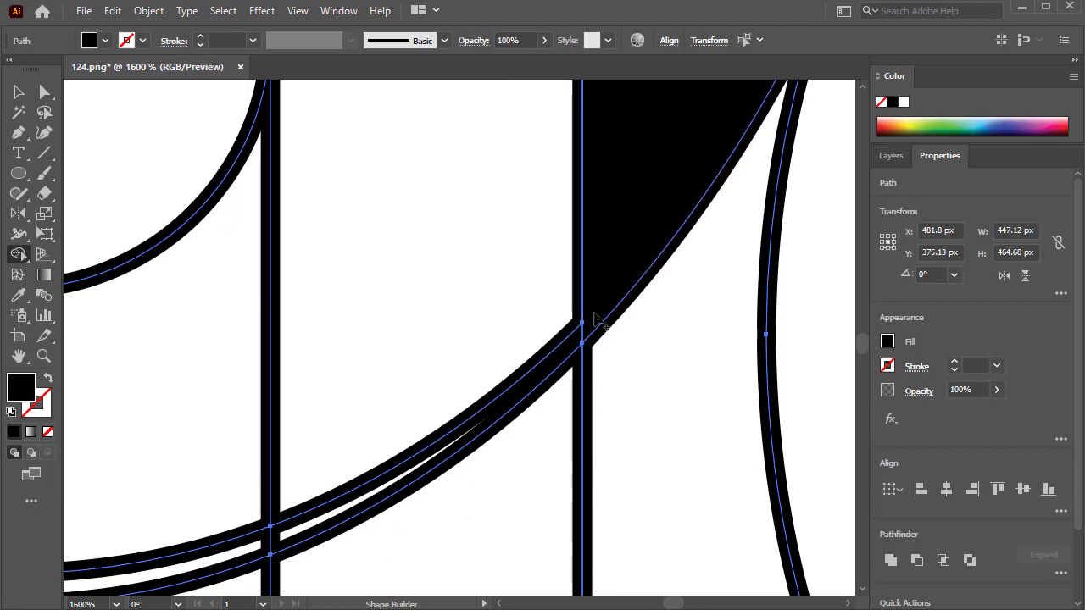
left_click_drag(598, 320, 453, 431)
mouse_move(286, 541)
left_mouse_down()
mouse_move(634, 295)
mouse_move(483, 326)
left_mouse_up()
left_click_drag(436, 272, 750, 348)
left_click_drag(712, 417, 542, 412)
left_click_drag(475, 394, 356, 348)
mouse_move(231, 262)
left_mouse_down()
mouse_move(630, 537)
mouse_move(434, 349)
mouse_move(607, 586)
left_mouse_up()
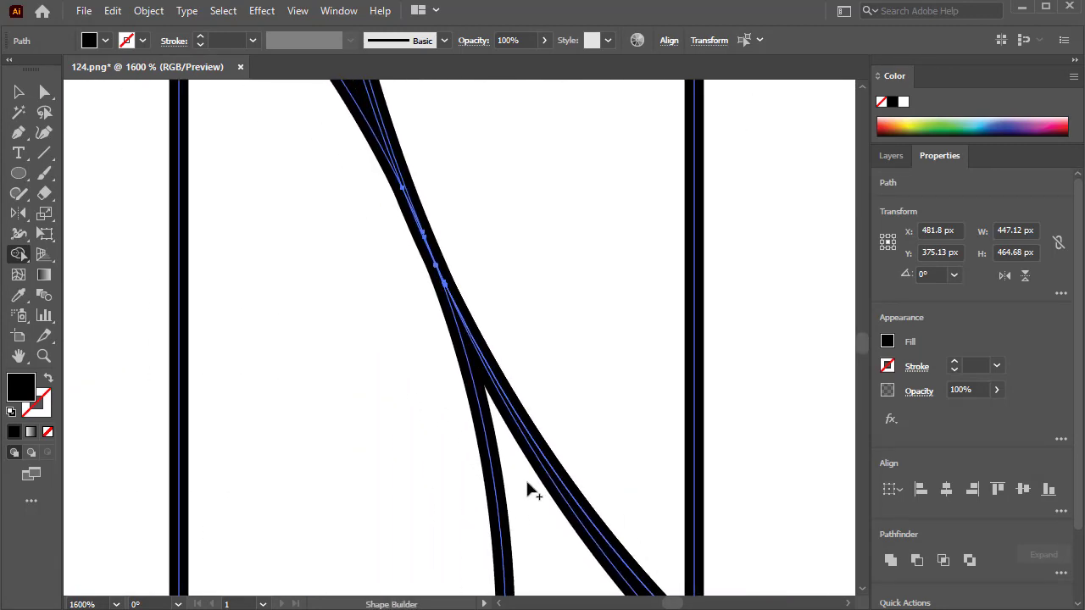
- Merge the strip between the two left-hand verticals and its circle-side spikes into a black shape, leaving out the circle notch
scroll(526, 485, "down", 5)
left_click_drag(434, 286, 430, 290)
left_click_drag(449, 271, 422, 529)
left_click_drag(468, 173, 463, 493)
mouse_move(465, 488)
left_mouse_down()
mouse_move(484, 266)
mouse_move(472, 544)
left_mouse_up()
left_click_drag(466, 478, 486, 460)
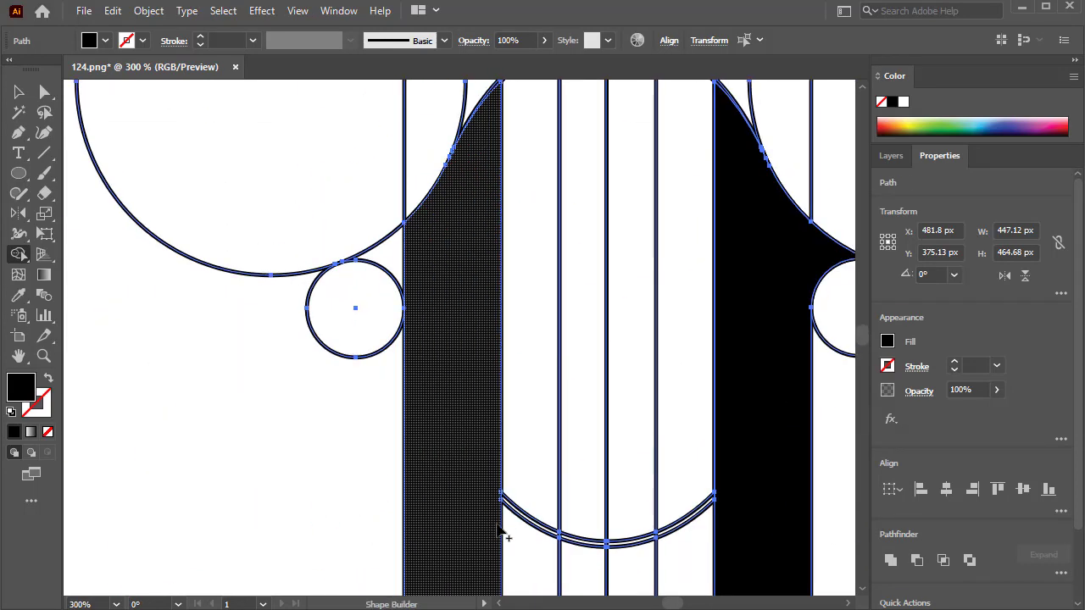
scroll(501, 534, "up", 3)
scroll(500, 535, "down", 3)
left_click_drag(457, 332, 486, 589)
left_click_drag(467, 547, 423, 517)
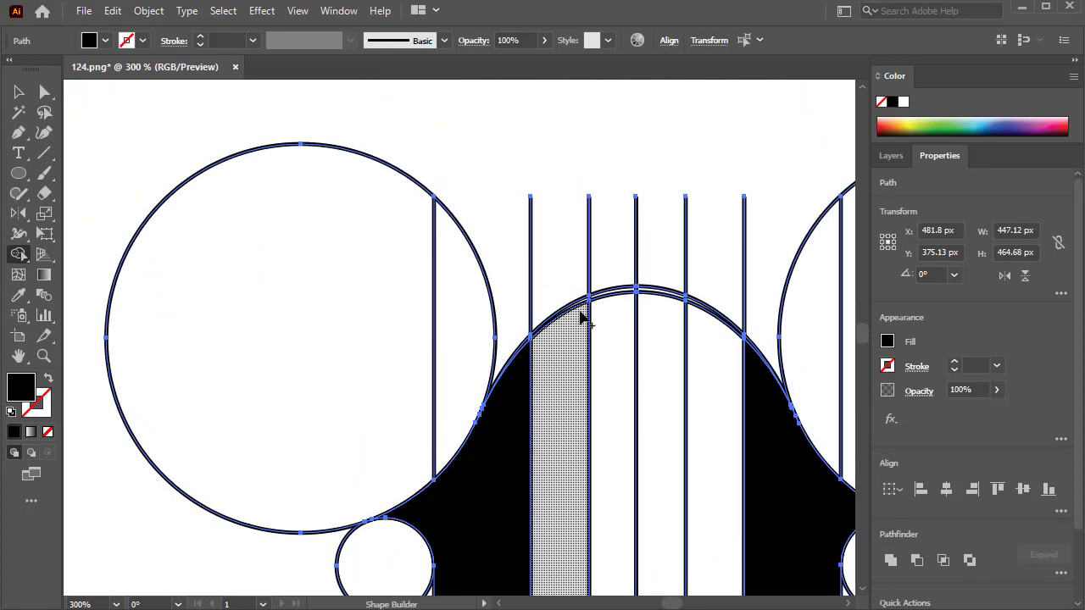
- Merge the thin band between the two upper ellipses along their top arc, and deselect the artwork
scroll(582, 315, "up", 5)
left_click_drag(395, 430, 403, 428)
left_click_drag(773, 298, 361, 395)
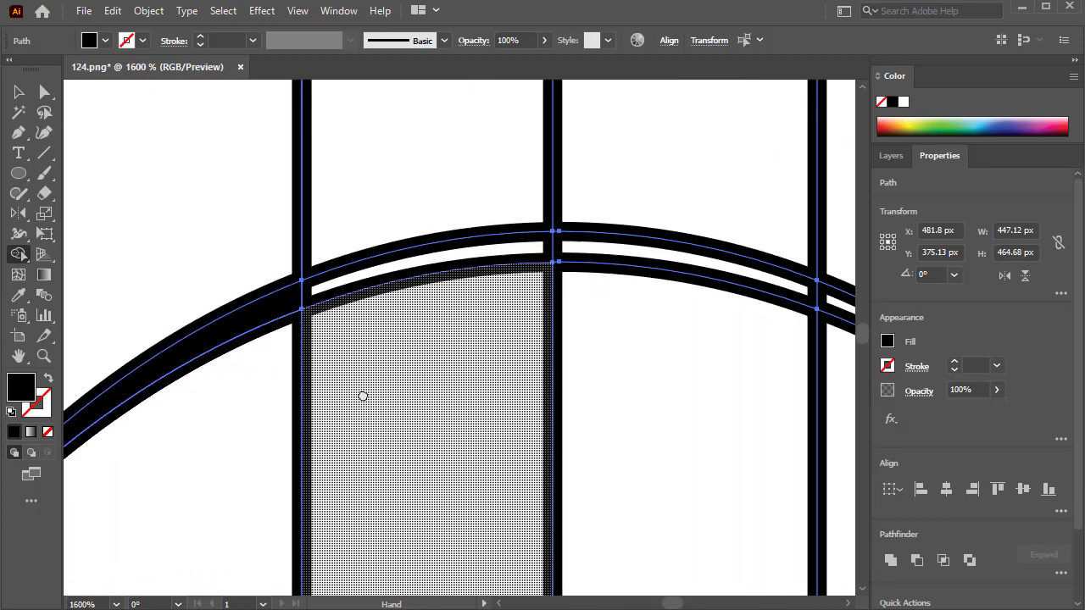
left_click_drag(834, 432, 487, 398)
mouse_move(810, 492)
left_mouse_down()
mouse_move(799, 513)
mouse_move(763, 462)
left_mouse_up()
scroll(806, 526, "down", 1)
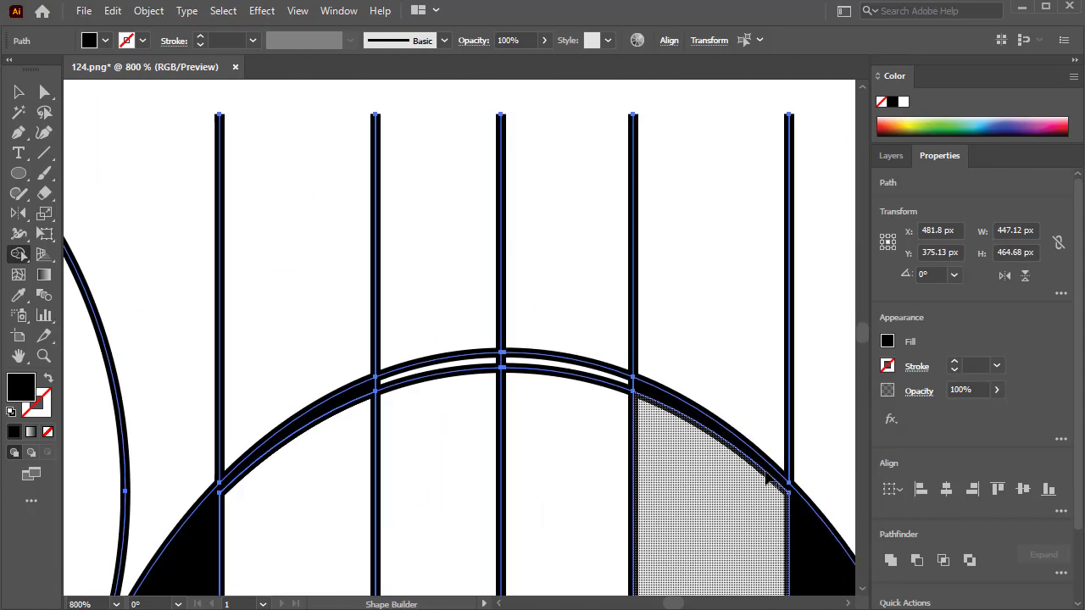
mouse_move(805, 525)
left_mouse_down()
mouse_move(577, 360)
mouse_move(517, 355)
mouse_move(401, 393)
mouse_move(246, 477)
left_mouse_up()
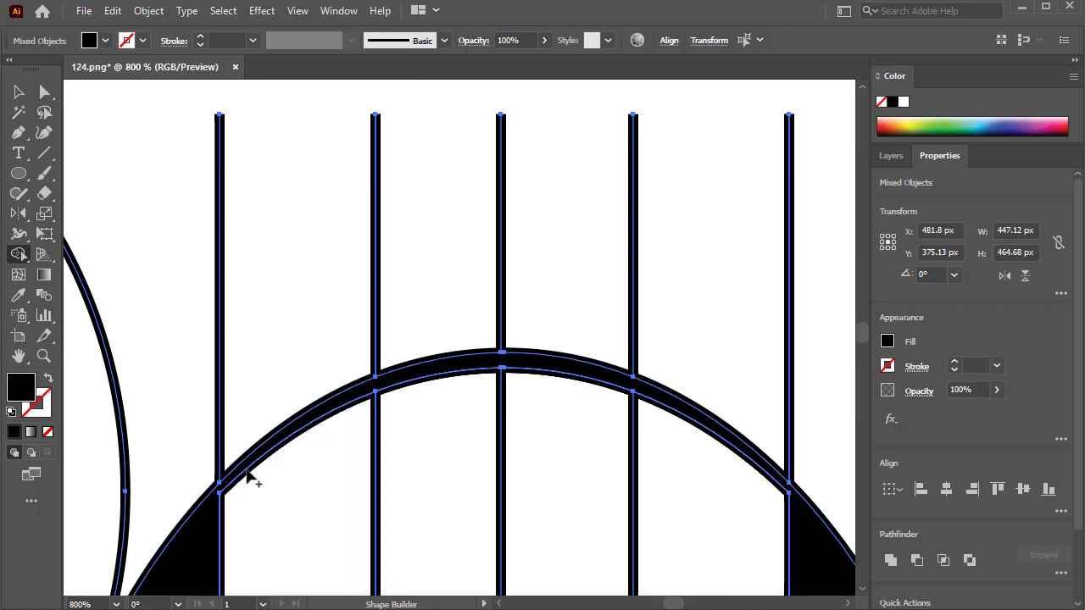
scroll(223, 508, "down", 1)
key("v")
left_click(117, 227)
scroll(227, 309, "down", 8)
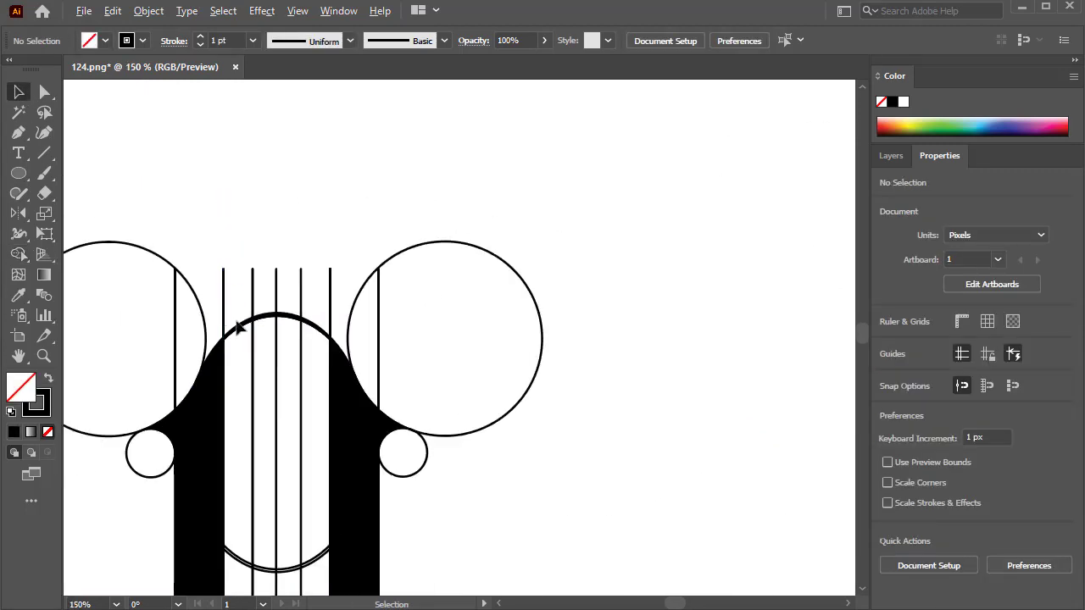
scroll(388, 491, "down", 5)
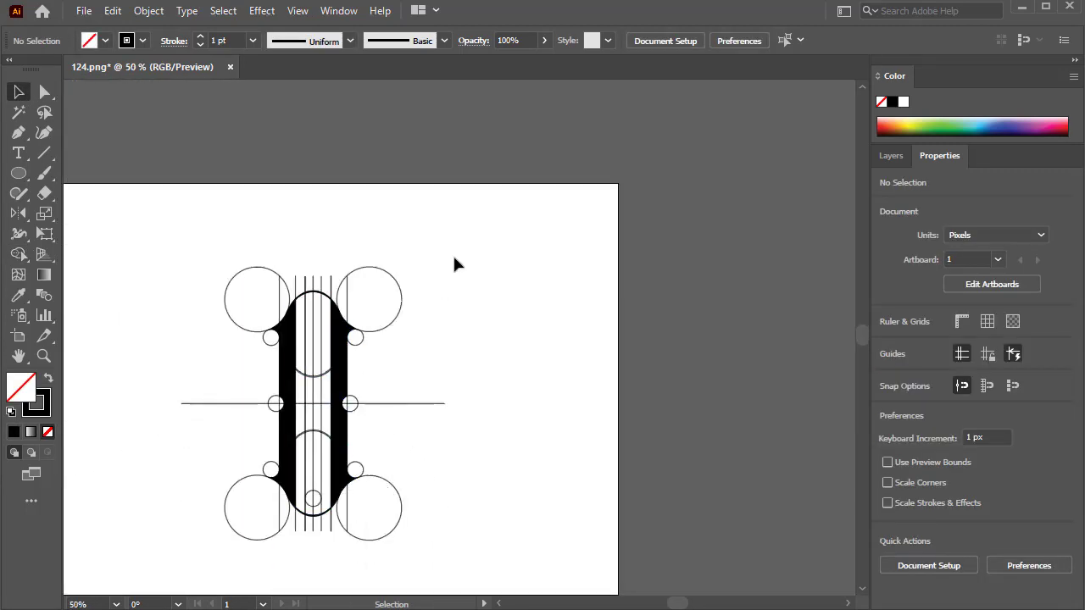
- Place a copy of the lower ellipse's small circle at the mirrored position on the centre line inside the upper ellipse
key("ctrl+a")
left_click(474, 387)
scroll(293, 471, "up", 2)
left_click_drag(338, 512, 321, 124)
left_click(526, 199)
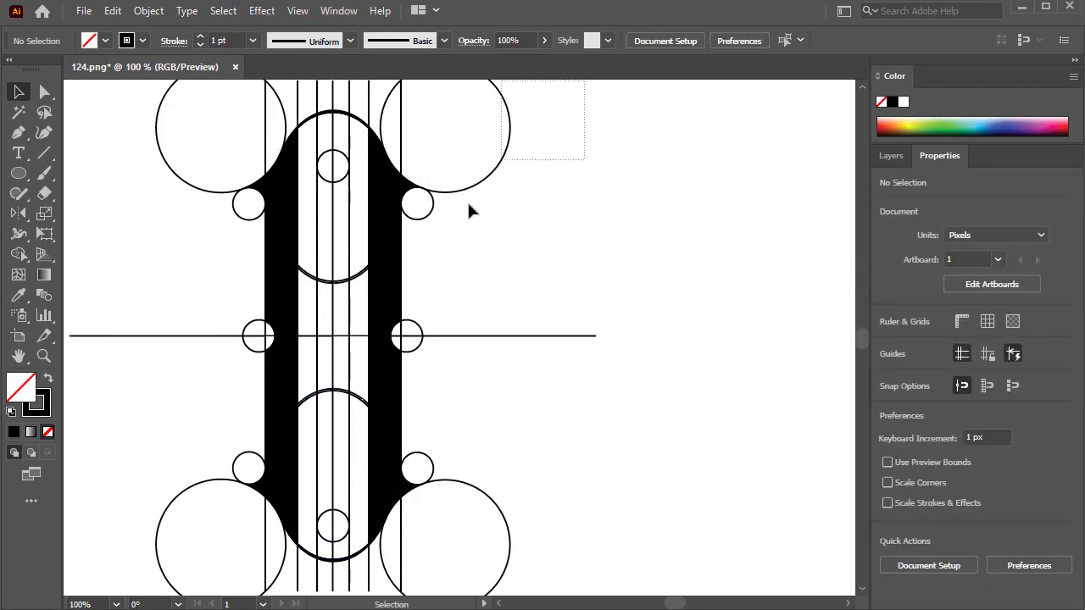
- Merge the regions between the two small centre circles into one black round-ended vertical bar with Shape Builder
key("ctrl+a")
left_click(18, 253)
left_click(49, 381)
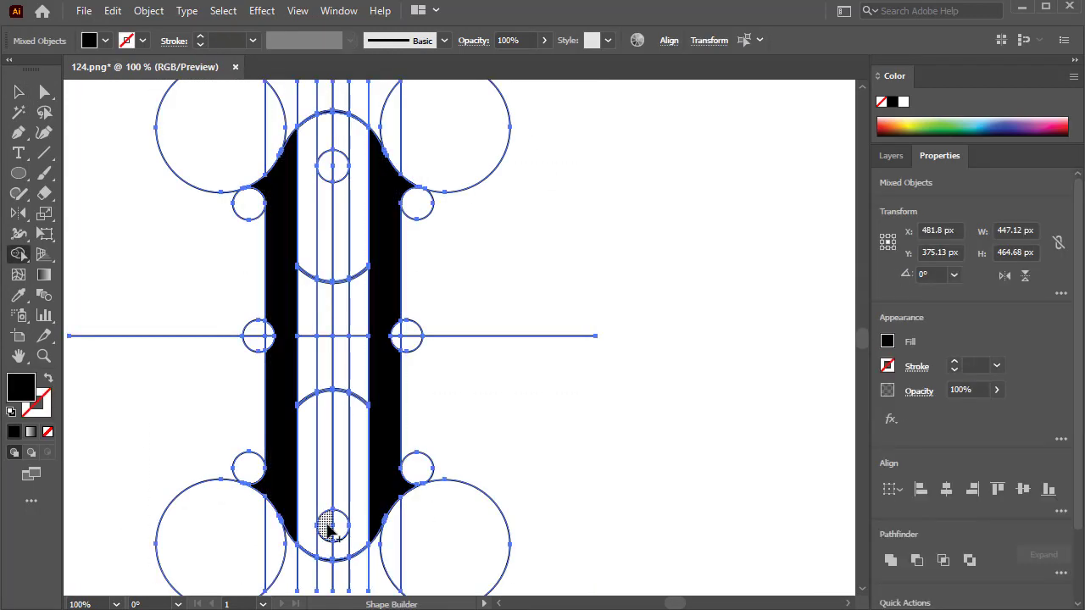
left_click_drag(327, 524, 334, 462)
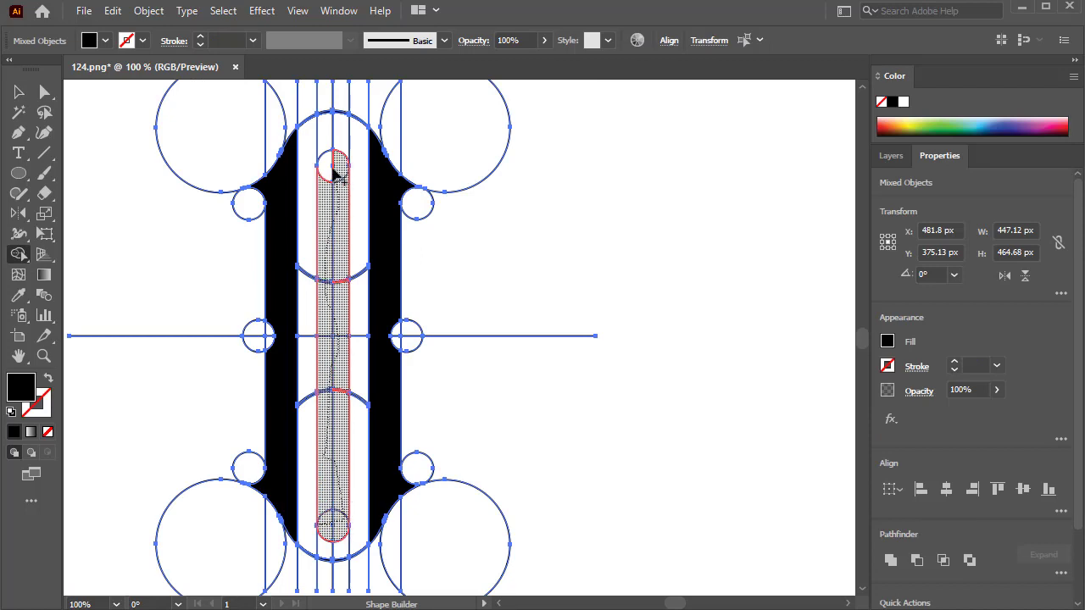
scroll(338, 412, "down", 2)
left_click(19, 93)
left_click(133, 219)
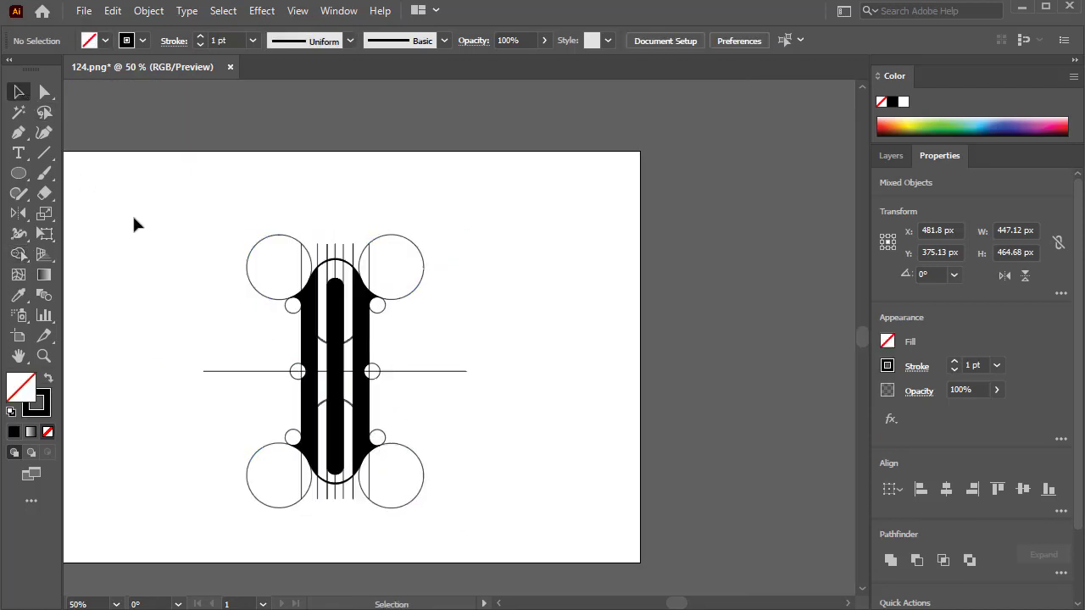
- Select all the black shapes with the Magic Wand and place a horizontally aligned copy to the right of the construction
left_click(19, 112)
left_click(337, 327)
key("v")
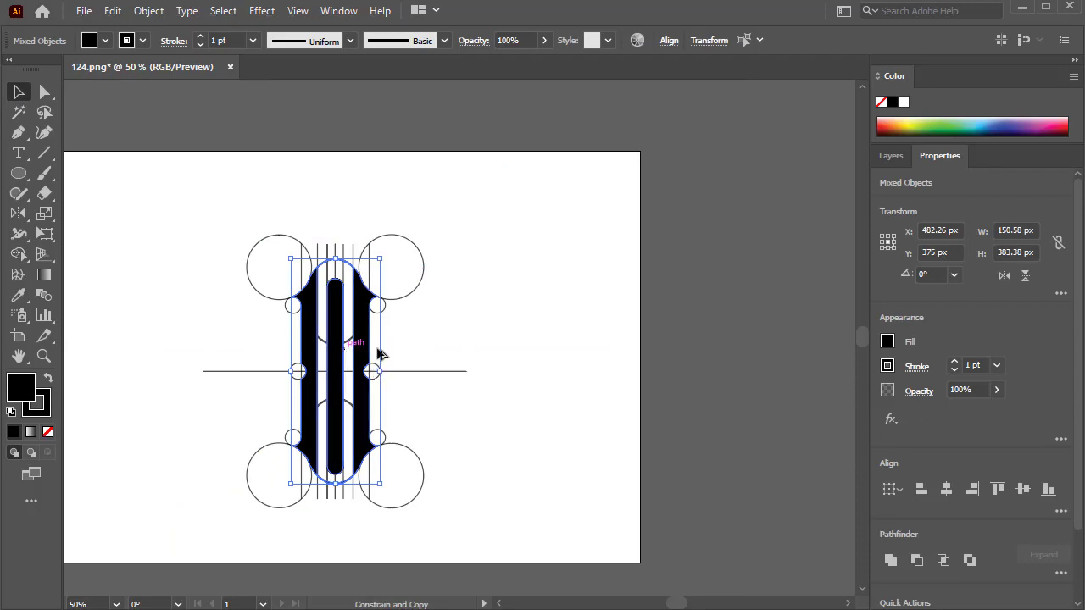
left_click_drag(379, 354, 583, 355)
left_click(459, 247)
scroll(436, 254, "down", 1)
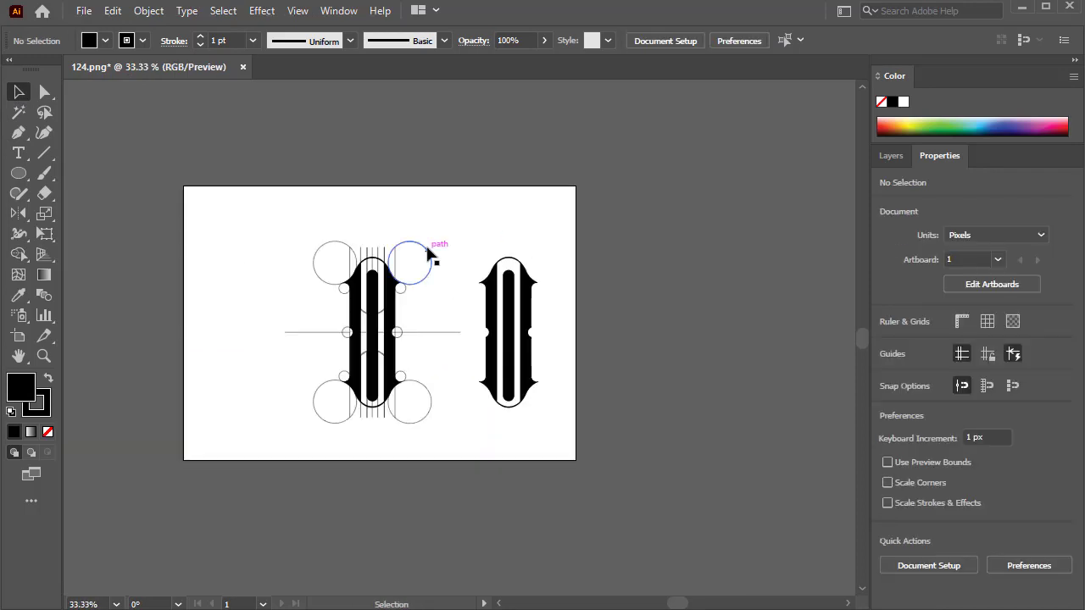
- Move the original construction with its guide lines and circles off the artboard to the left
left_click_drag(514, 223, 382, 420)
left_click_drag(465, 342, 129, 358)
left_click(611, 292)
- Group the copied black shapes and centre the group horizontally on the artboard
left_click_drag(610, 335, 490, 322)
right_click(480, 302)
left_click(543, 437)
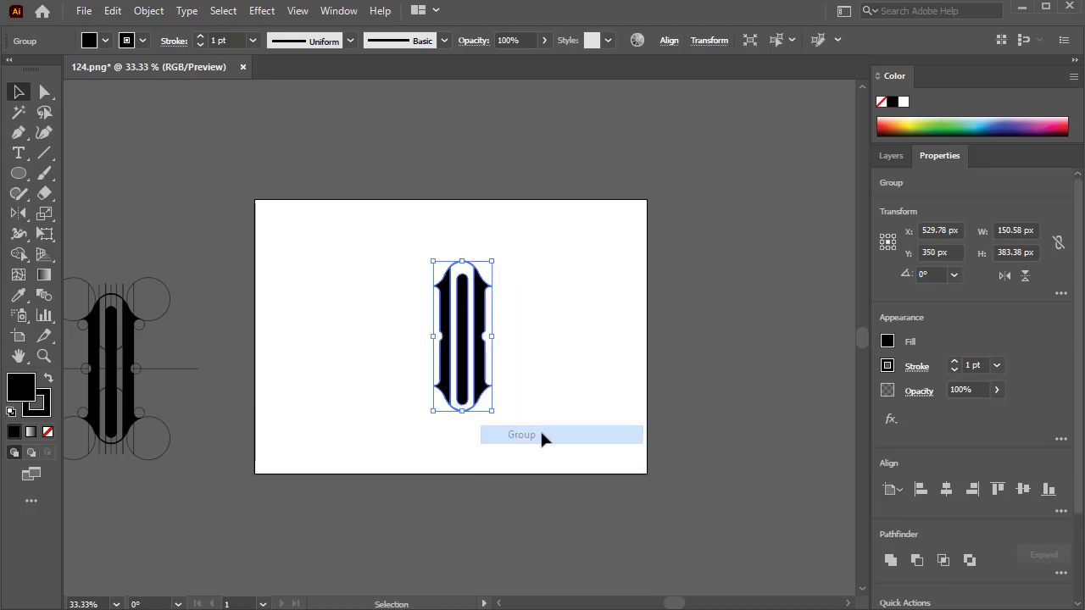
left_click(668, 40)
left_click(521, 89)
left_click(591, 348)
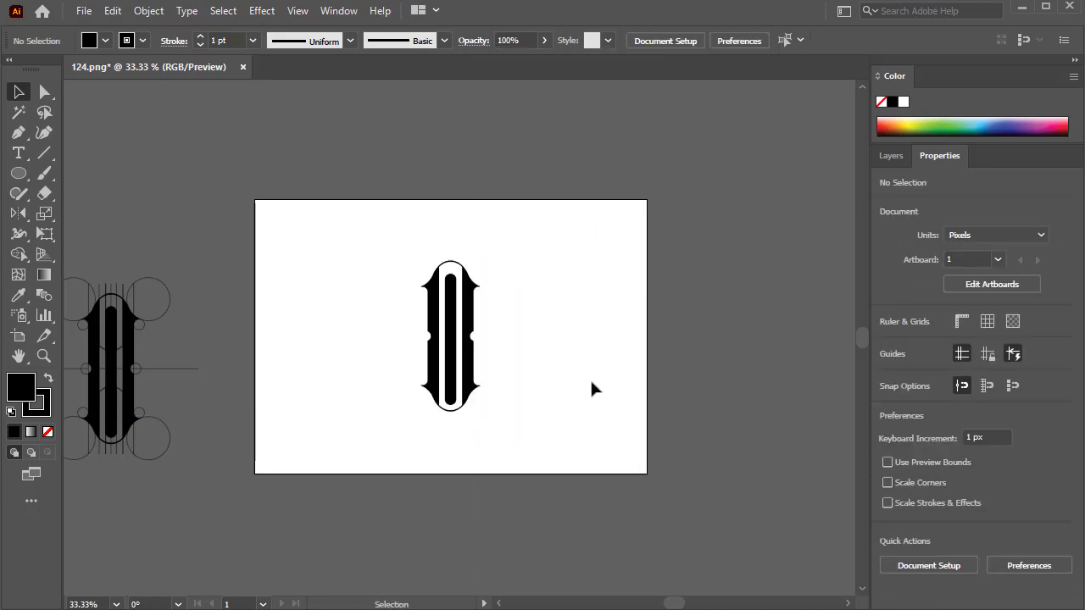
- Draw a circle about 495 px in diameter from the centre of the black emblem, with no fill
key("ctrl+=")
key("ctrl+=")
left_click(18, 173)
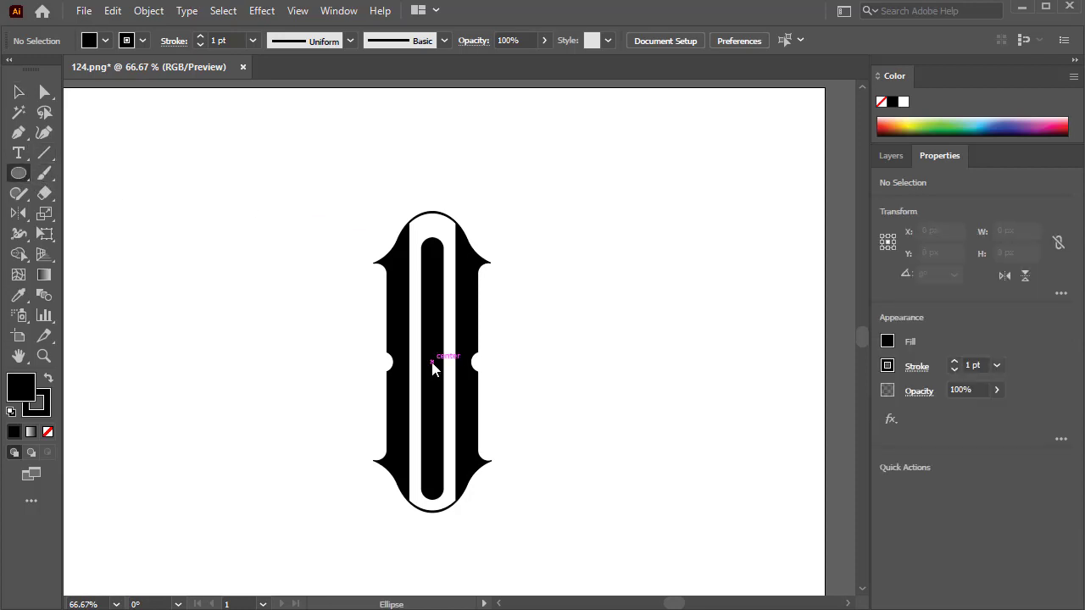
left_click_drag(432, 362, 589, 168)
left_click(47, 432)
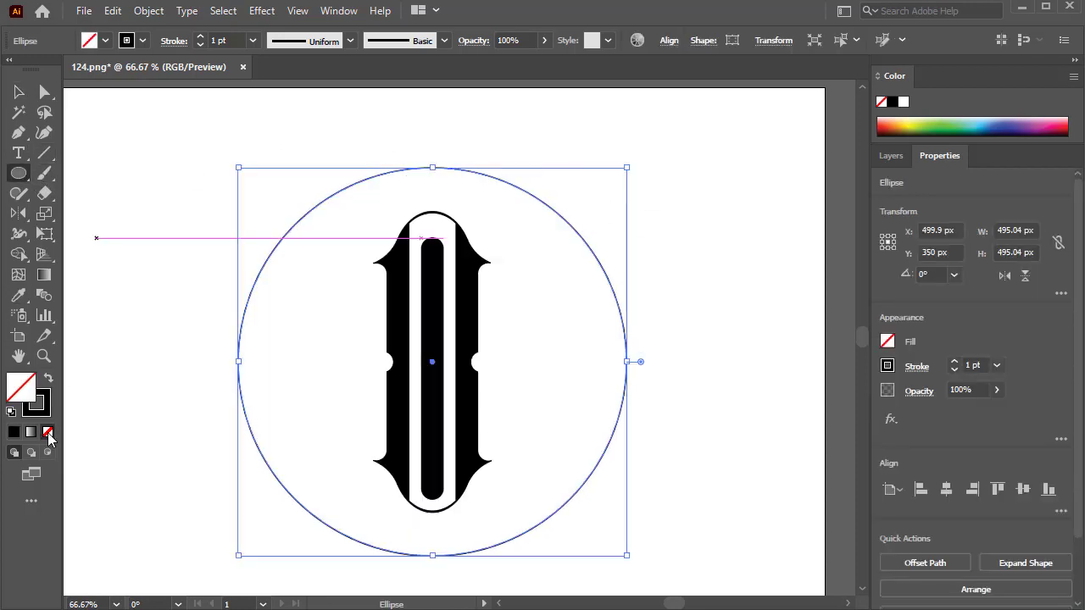
left_click(20, 93)
left_click(226, 146)
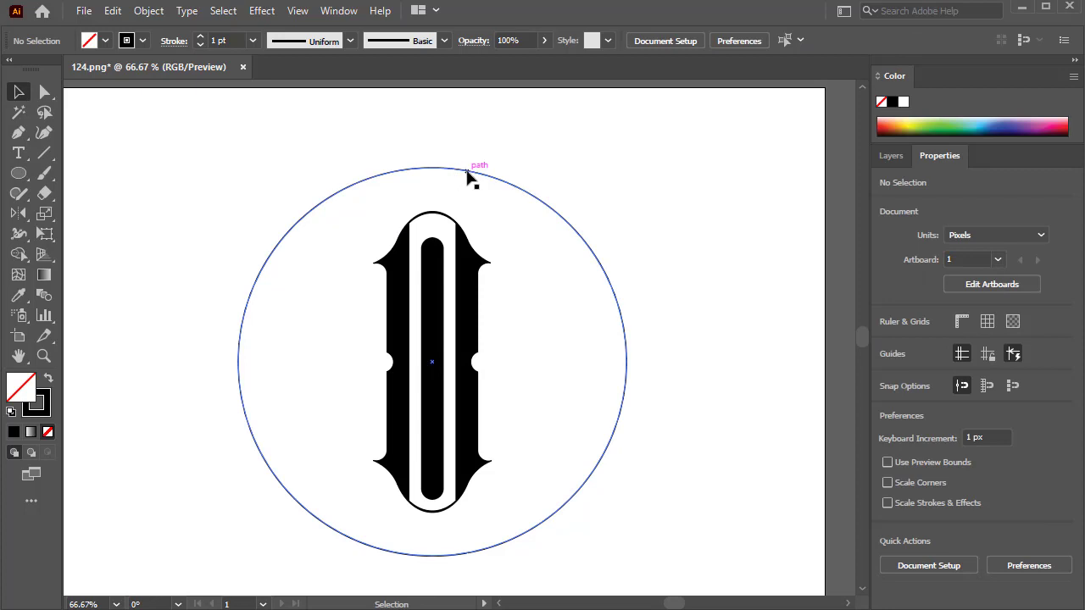
- Add the text "018 MONOGRAM" along the circle, starting from its top point, as type on a path
left_click(464, 170)
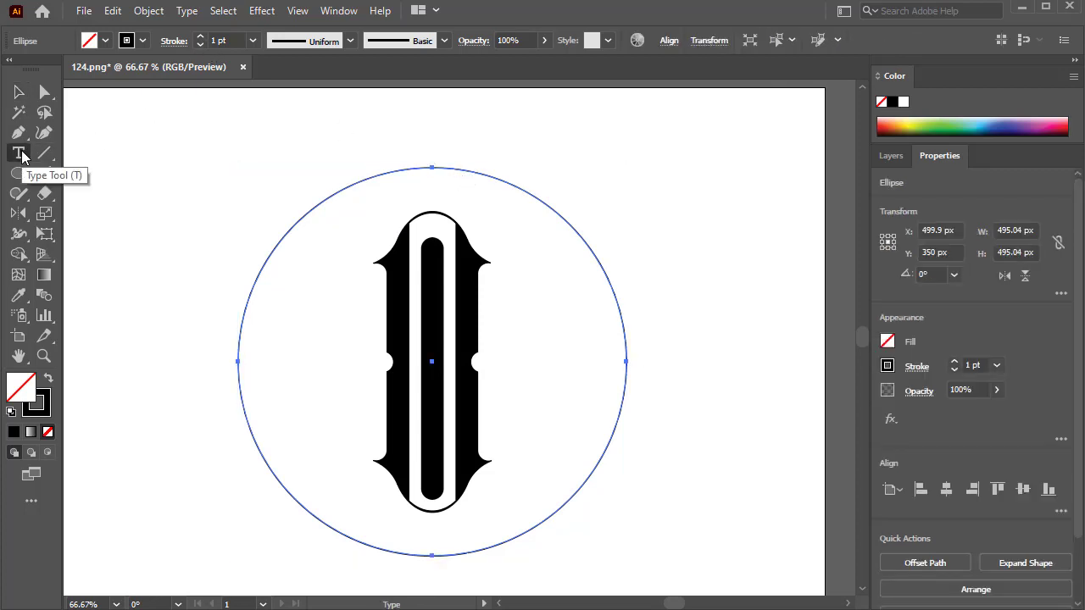
left_click_drag(21, 155, 116, 194)
left_click(439, 167)
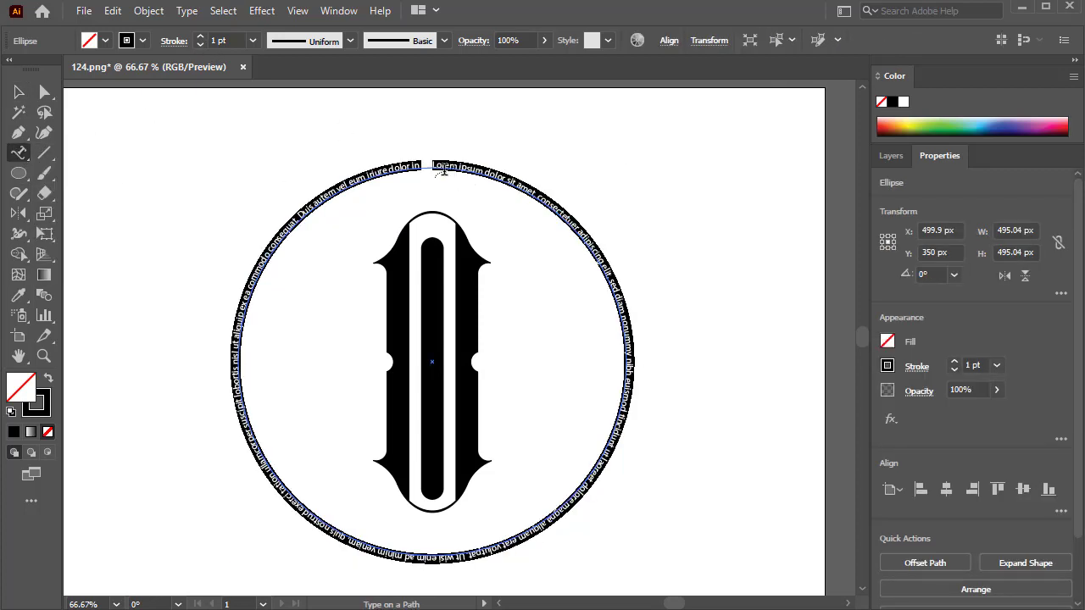
type("q")
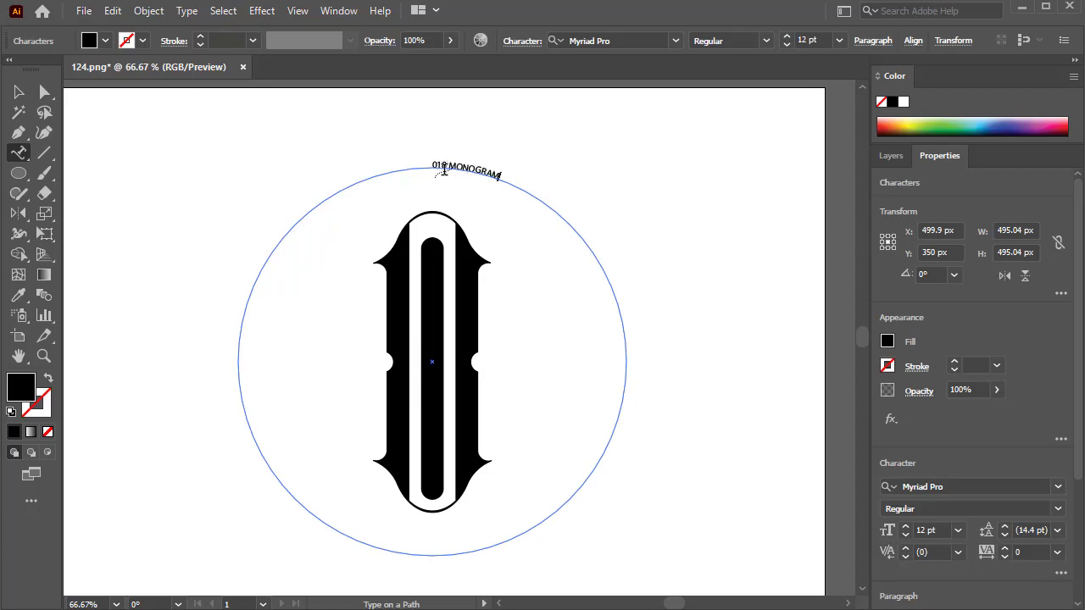
- Format the circular text in Acumin Variable Concept at 42 pt with tracking of 500
left_click(675, 46)
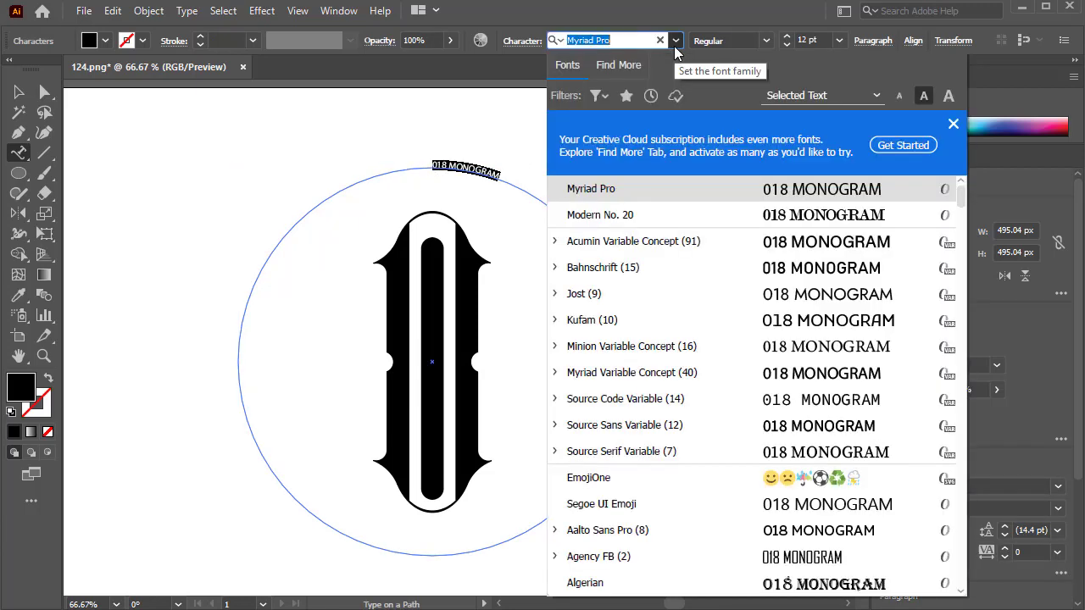
left_click(770, 241)
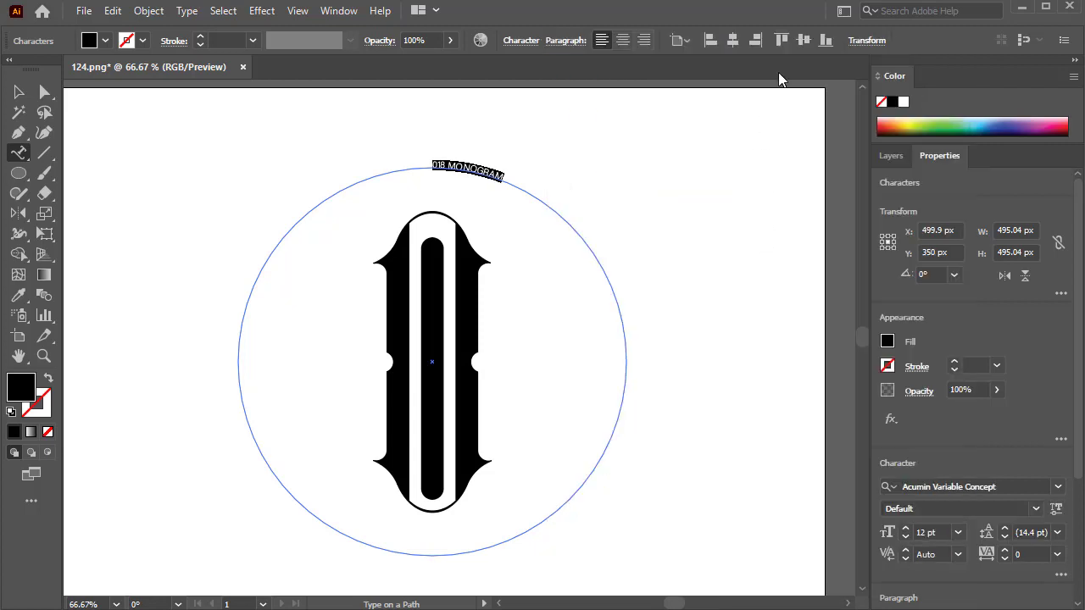
left_click(905, 529)
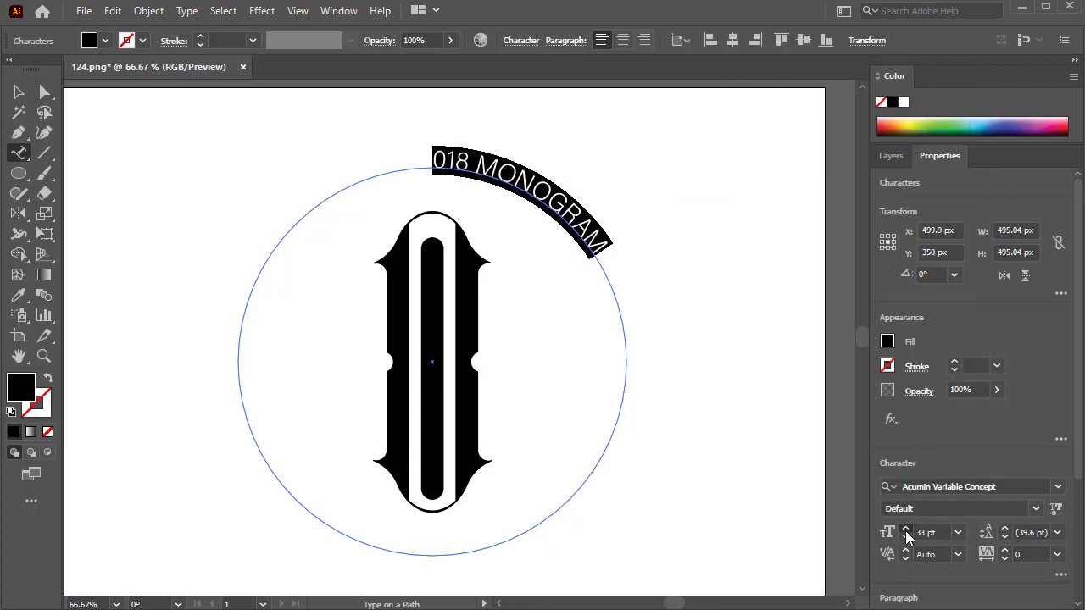
left_click(1019, 555)
type("500")
key("Return")
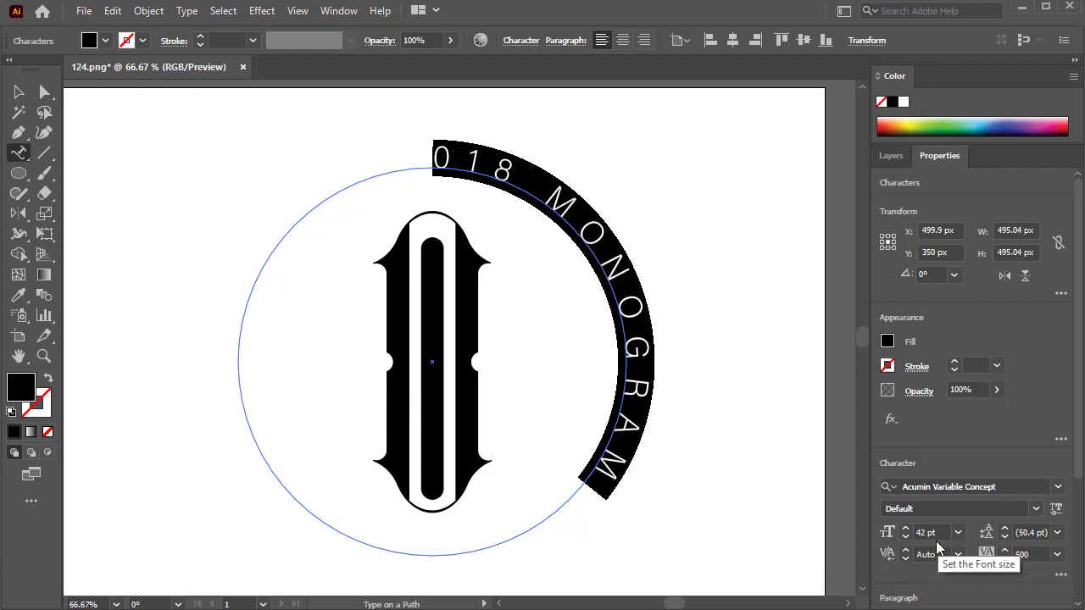
- Reduce the circular text to 32 pt and rotate it about 48° to centre "018 MONOGRAM" above the emblem
left_click(906, 537)
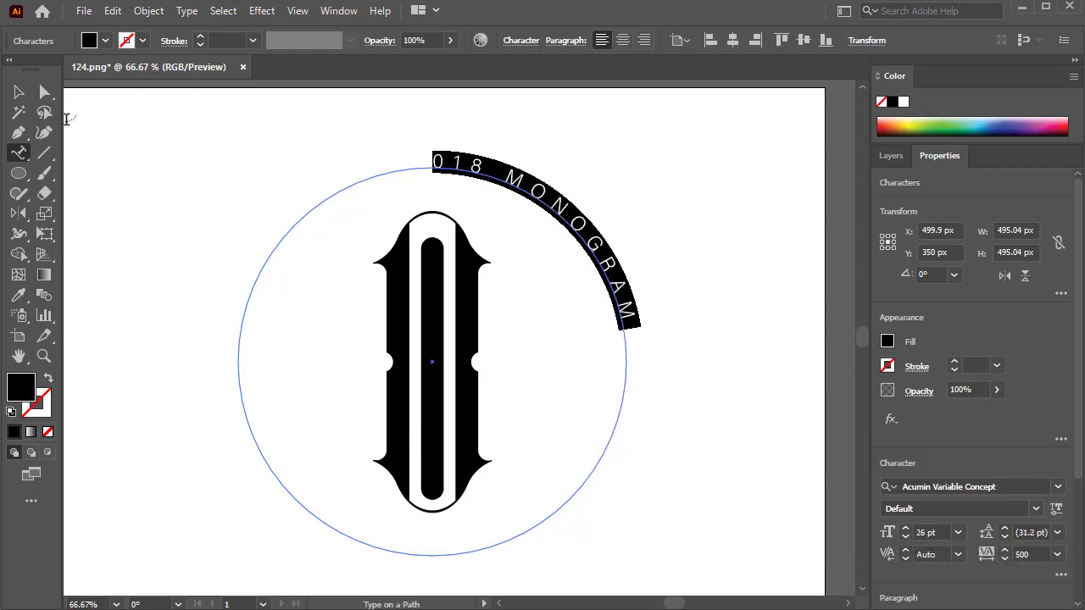
key("Escape")
left_click_drag(230, 166, 149, 378)
left_click(905, 529)
- Change the font of the circular "018 MONOGRAM" text to Bahnschrift
left_click(1058, 487)
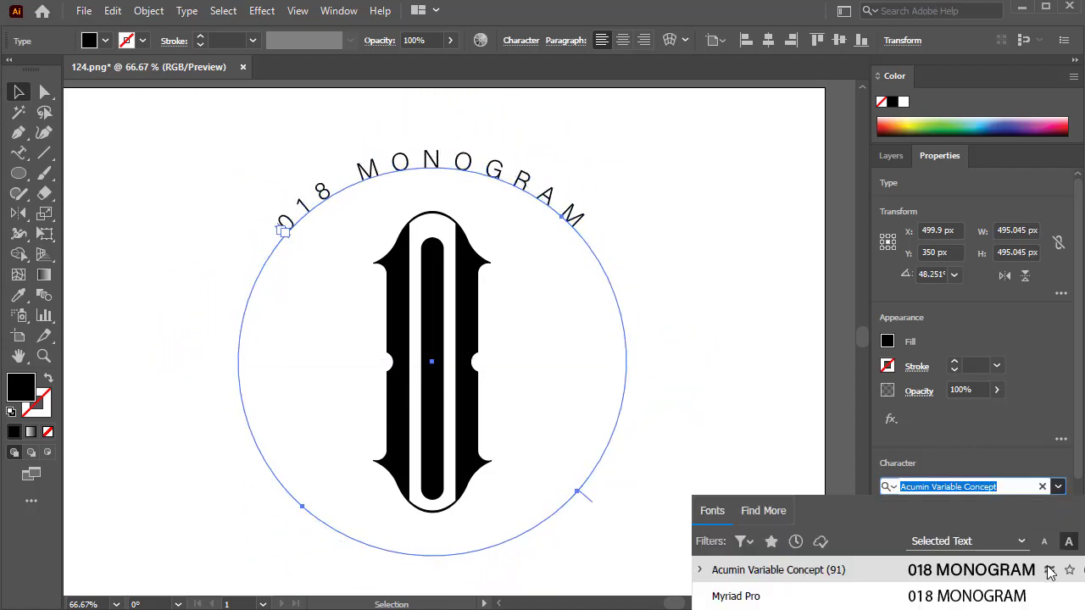
scroll(998, 598, "down", 5)
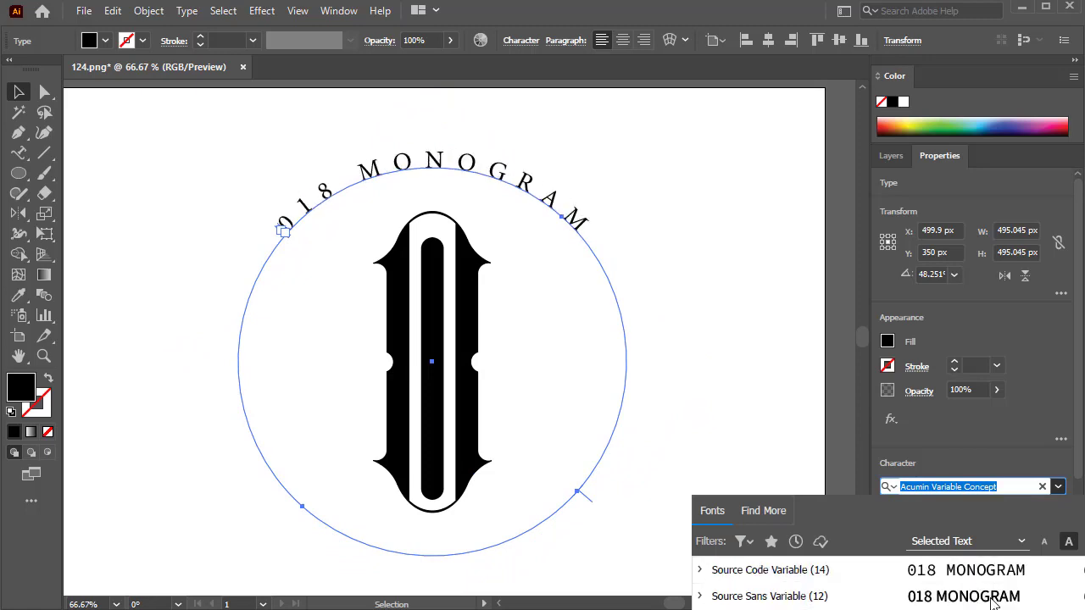
scroll(995, 600, "up", 10)
scroll(983, 599, "up", 2)
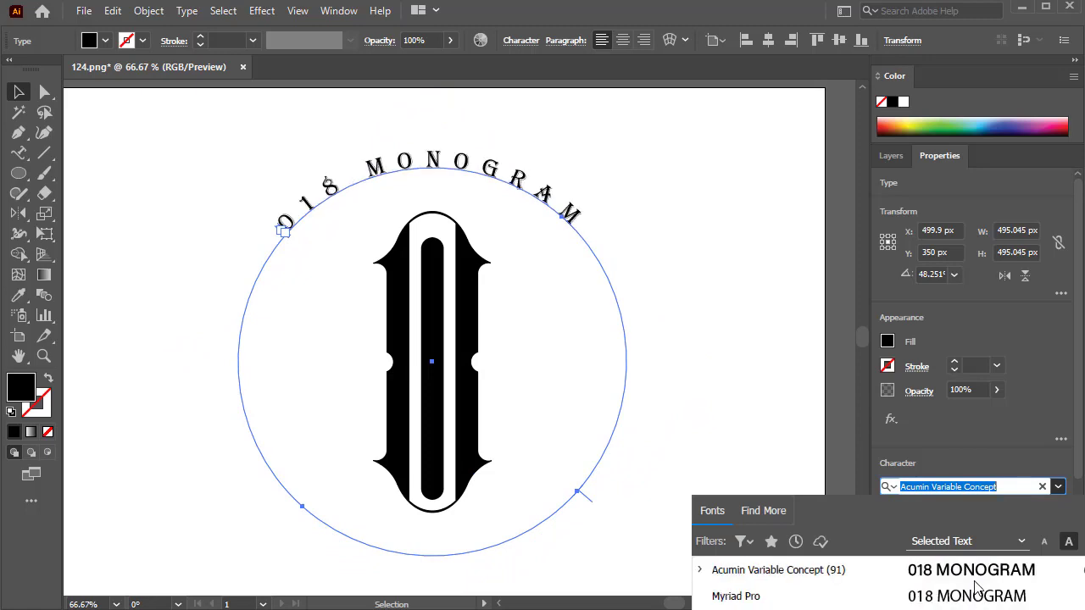
left_click(978, 598)
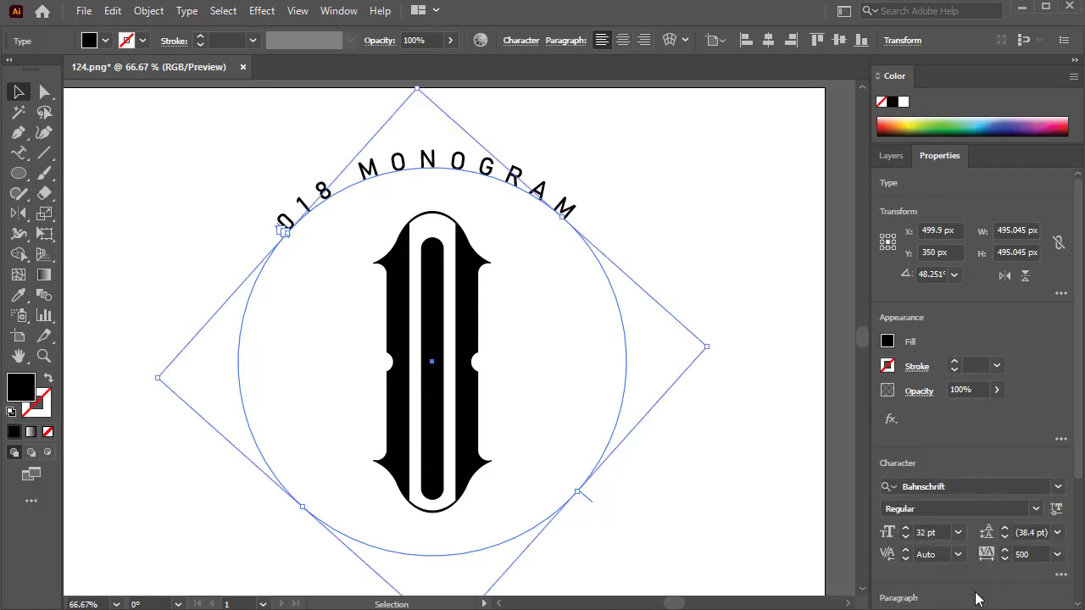
- Copy the circular text, paste it in place, and rotate the copy 180° so it runs below the emblem
left_click(698, 408)
left_click(509, 177)
left_click(113, 10)
left_click(152, 92)
left_click(113, 10)
left_click(211, 128)
left_click_drag(718, 350, 235, 383)
- Replace the lower circular text with "ESTD 1995"
left_click(21, 153)
left_click(432, 563)
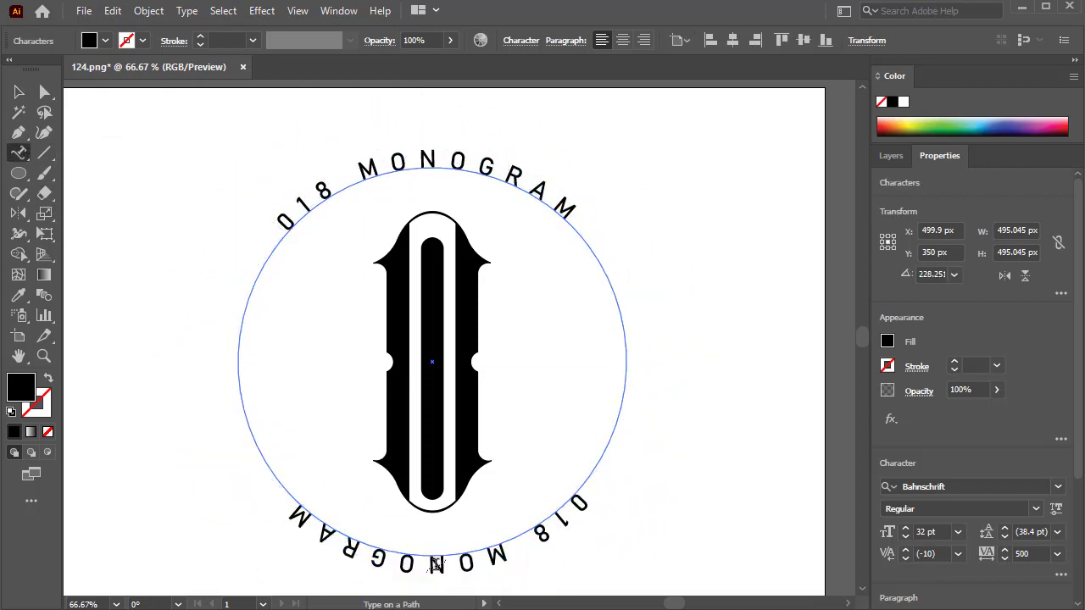
key("ctrl+a")
type("EST")
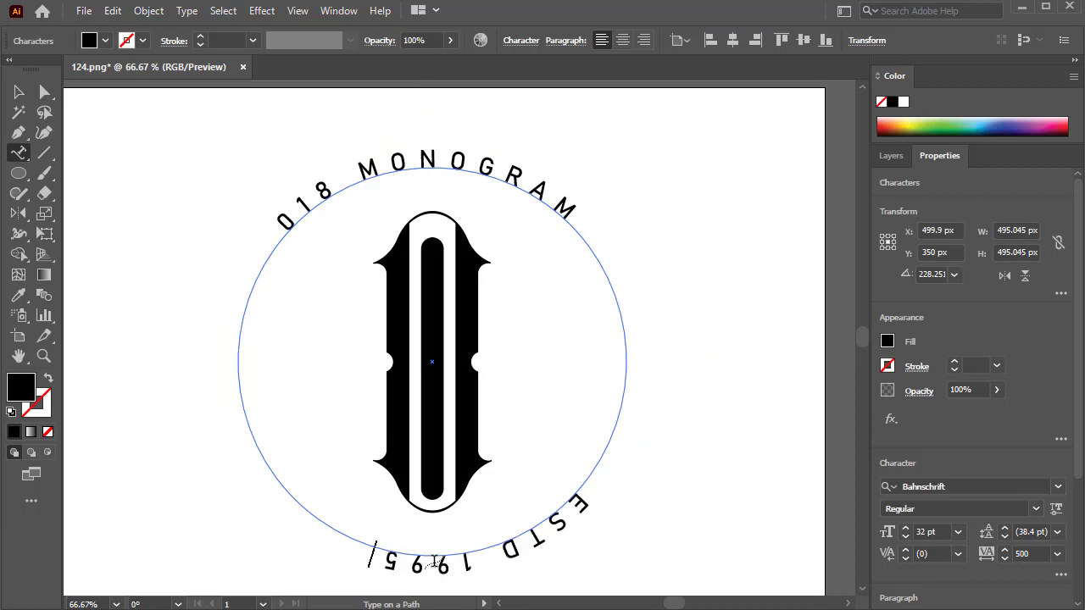
left_click(17, 93)
- Flip the "ESTD 1995" text to the inside of its path and rotate it back below the emblem
left_click_drag(699, 375, 704, 422)
left_click(186, 10)
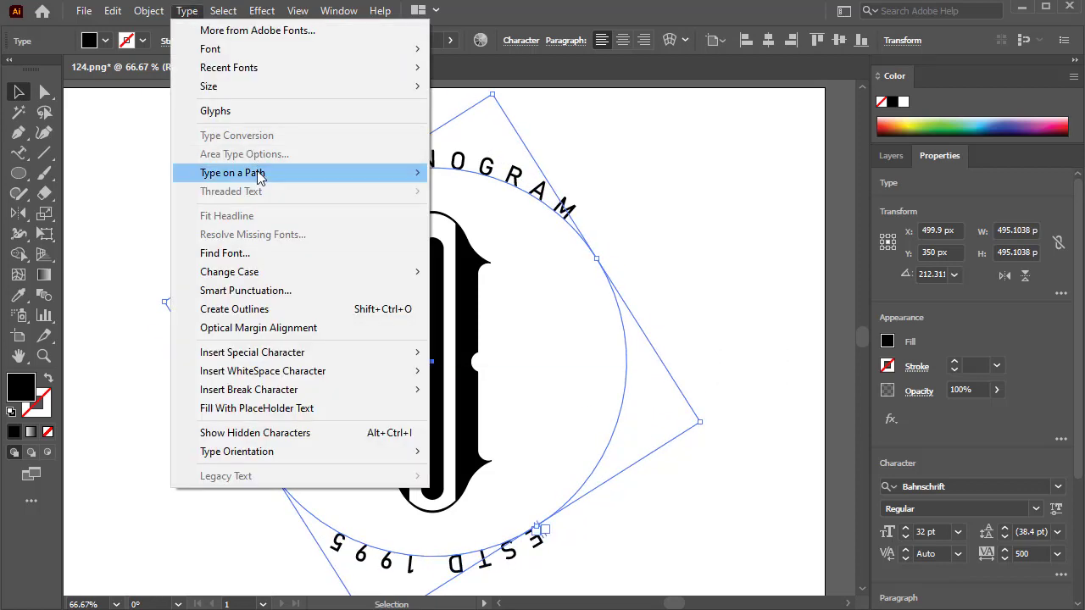
mouse_move(254, 175)
left_click(508, 271)
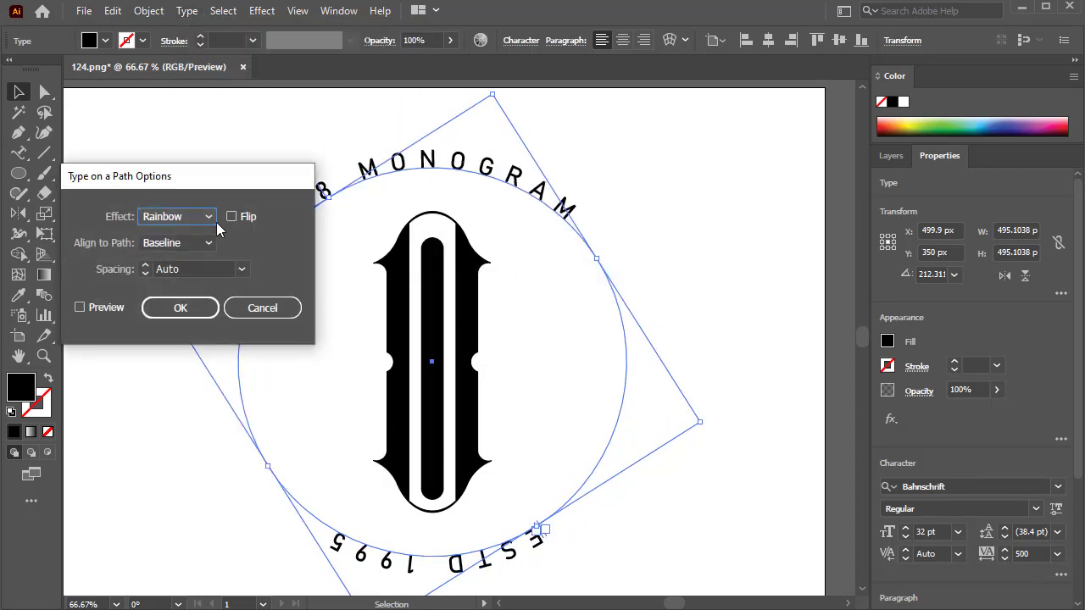
left_click(198, 313)
left_click_drag(697, 395, 460, 562)
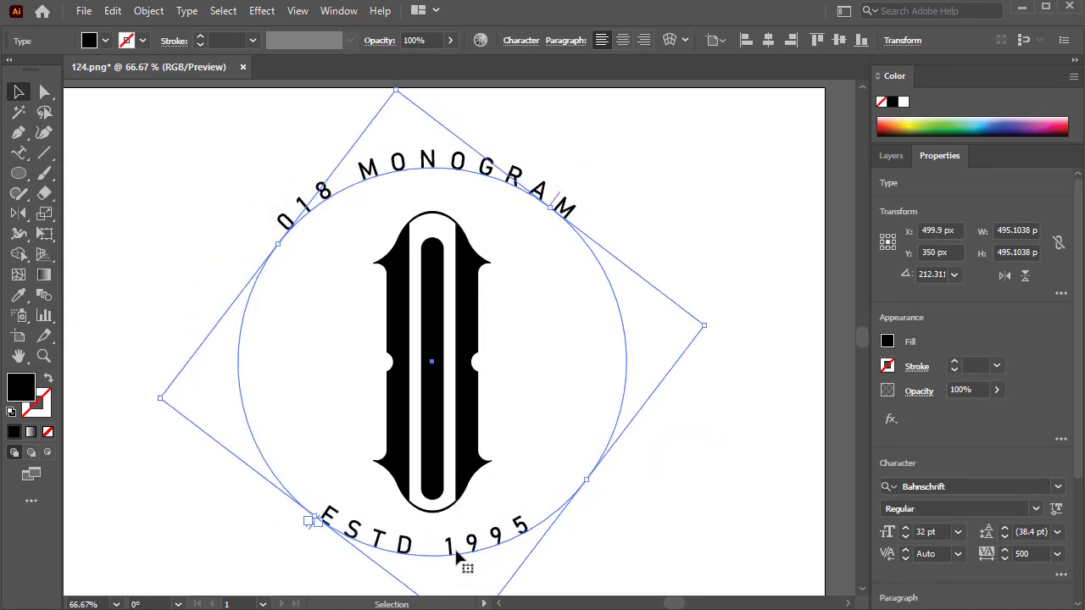
left_click(614, 531)
- Set the tracking of "ESTD 1995" to 700 and rotate the text slightly to centre it below the emblem
left_click(515, 534)
double_click(1016, 553)
type("700")
key("Return")
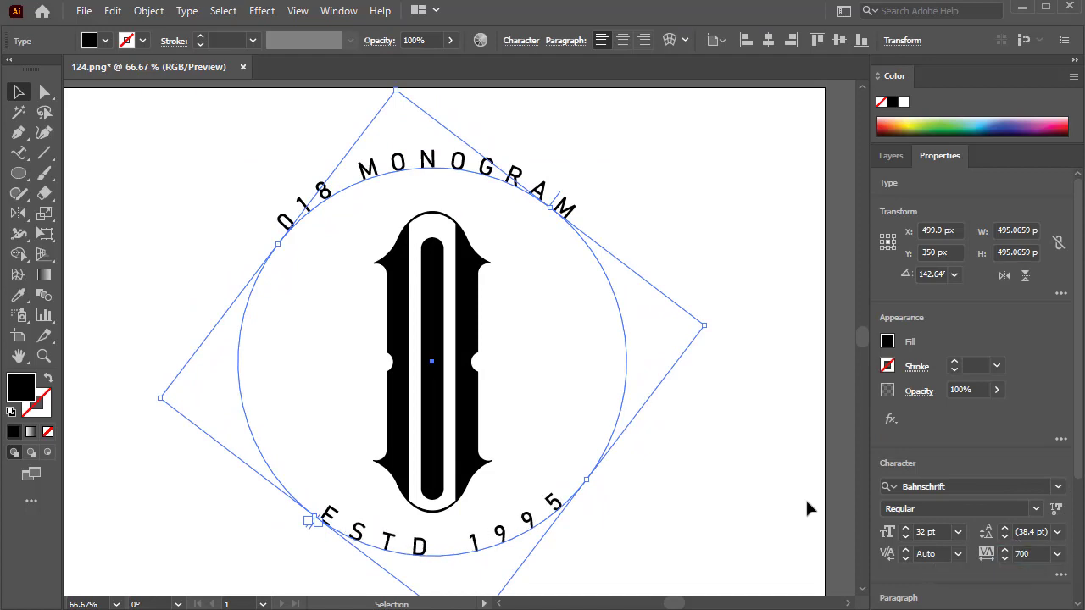
left_click_drag(142, 401, 148, 378)
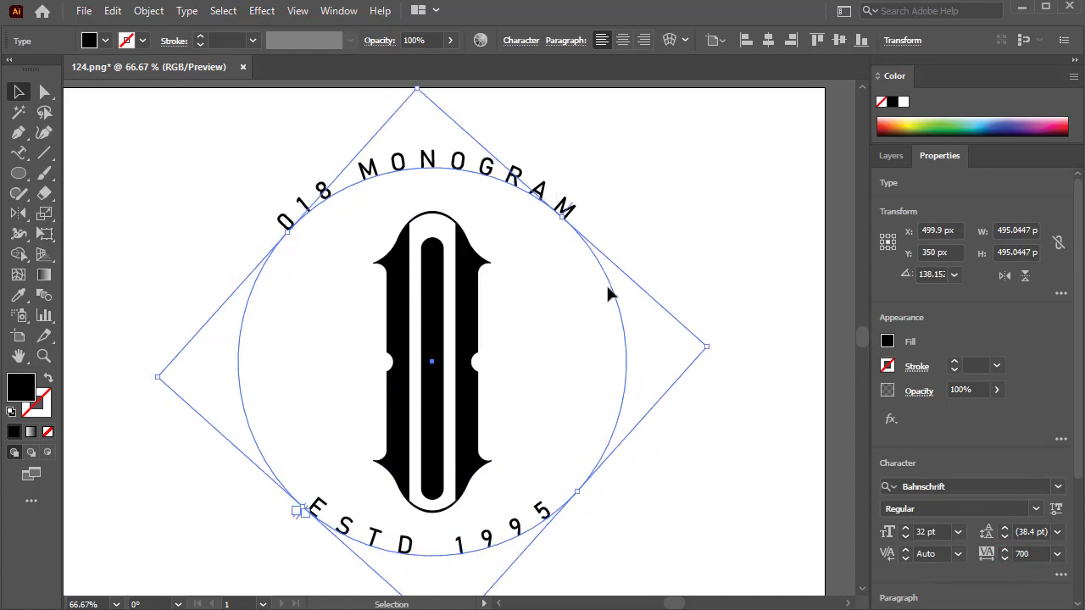
left_click(489, 358)
- Build a two-by-two grid of touching circles, each about 88 px in diameter, beside the emblem with black outlines and no fill
left_click(22, 178)
key("ctrl+minus")
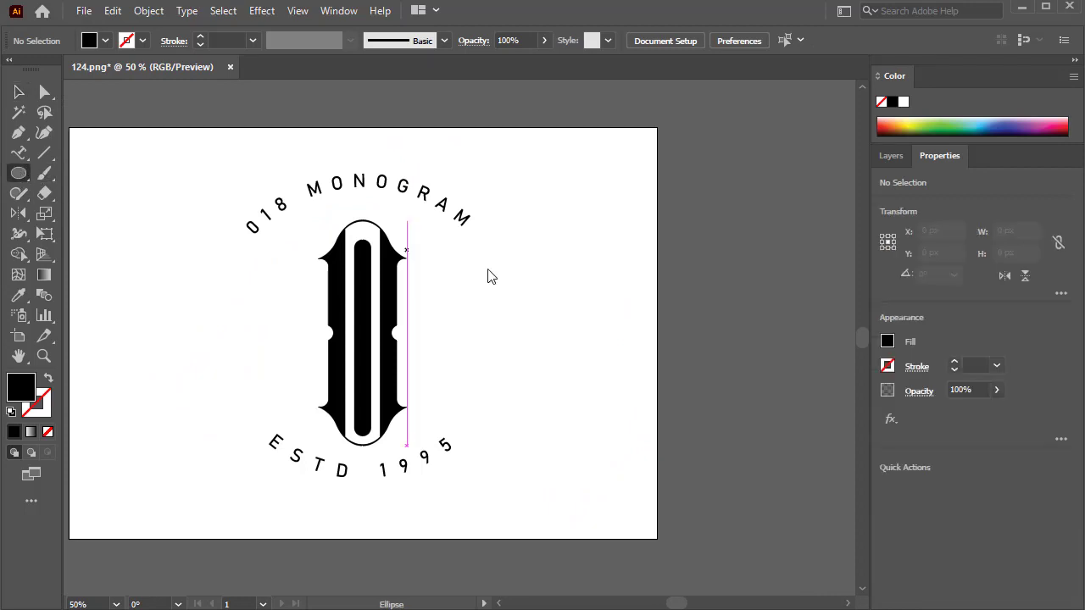
mouse_move(591, 271)
left_mouse_down()
mouse_move(644, 314)
mouse_move(635, 367)
mouse_move(579, 331)
left_mouse_up()
left_click(49, 379)
left_click(635, 316, "shift")
left_click_drag(645, 249, 559, 387)
- Fill the star-shaped gap between the four circles with black using the Shape Builder
scroll(600, 319, "up", 4)
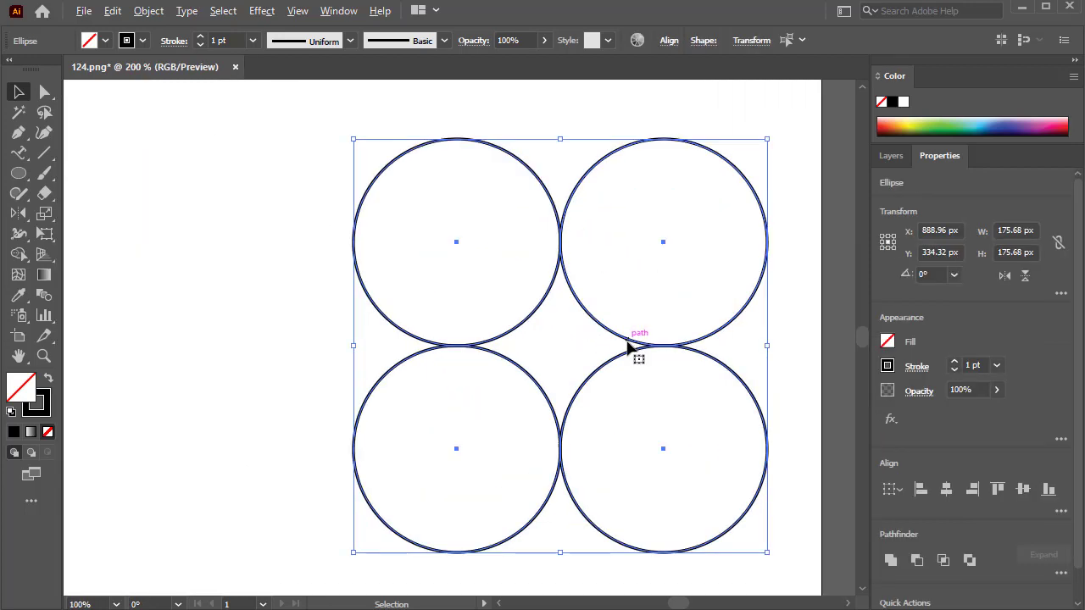
left_click(660, 299)
key("ctrl+a")
key("shift+m")
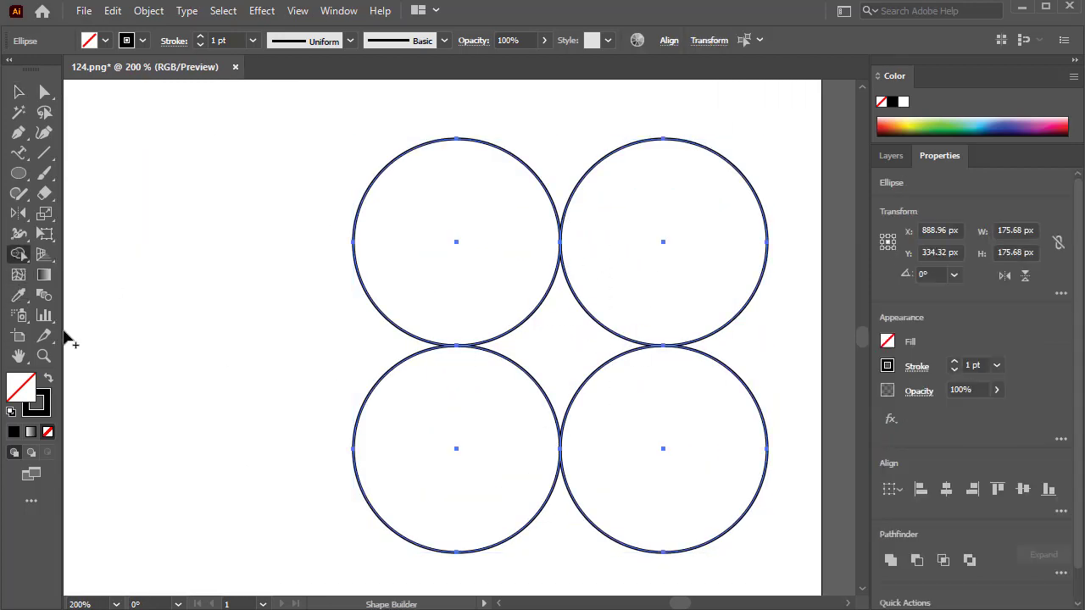
key("shift+x")
left_click(534, 352)
key("shift+x")
key("v")
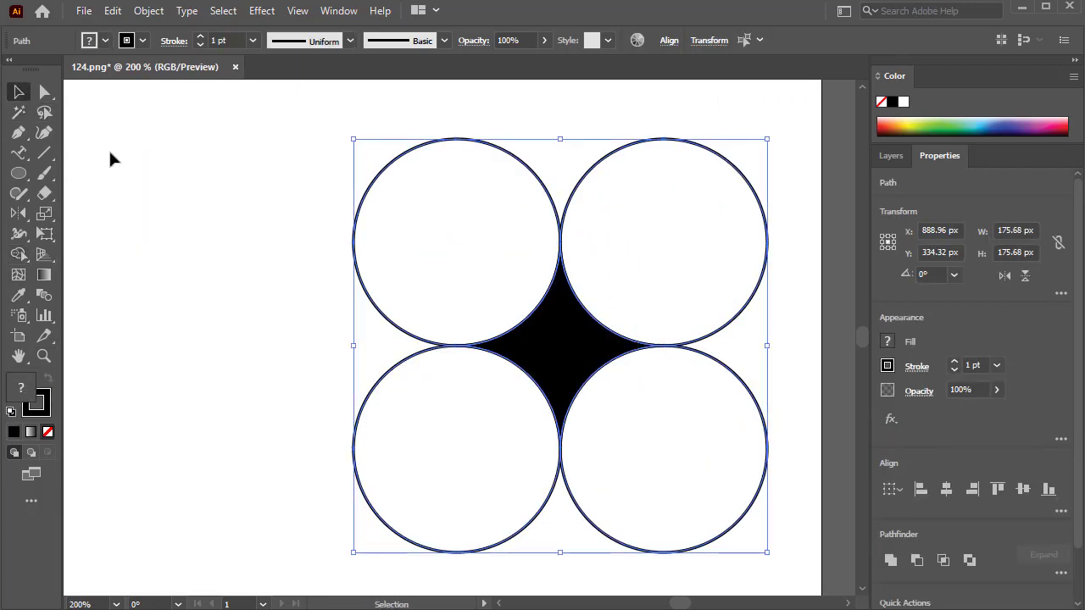
- Separate the black four-pointed star from the four construction circles and delete the circles
key("ctrl+minus")
key("ctrl+minus")
key("ctrl+minus")
left_click_drag(341, 293, 290, 436)
left_click_drag(244, 324, 526, 415)
left_click_drag(692, 257, 545, 417)
key("Delete")
- Place the star to the right of the emblem, scale it to about 49 px, and copy it to the left side
left_click_drag(574, 478, 475, 341)
left_click(272, 174)
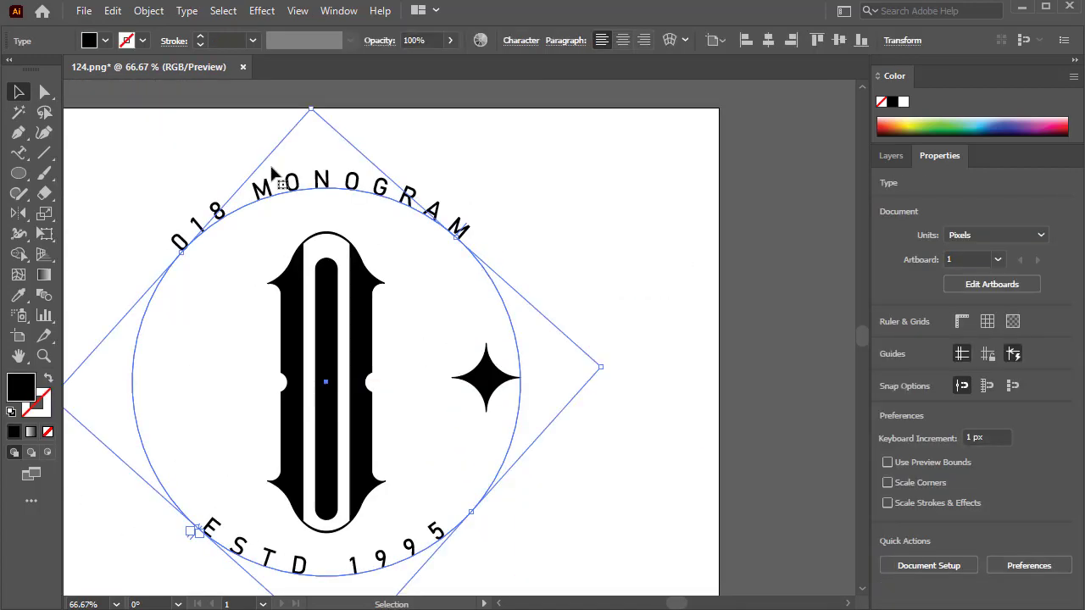
left_click(524, 250)
left_click(490, 373)
left_click_drag(521, 343, 190, 389)
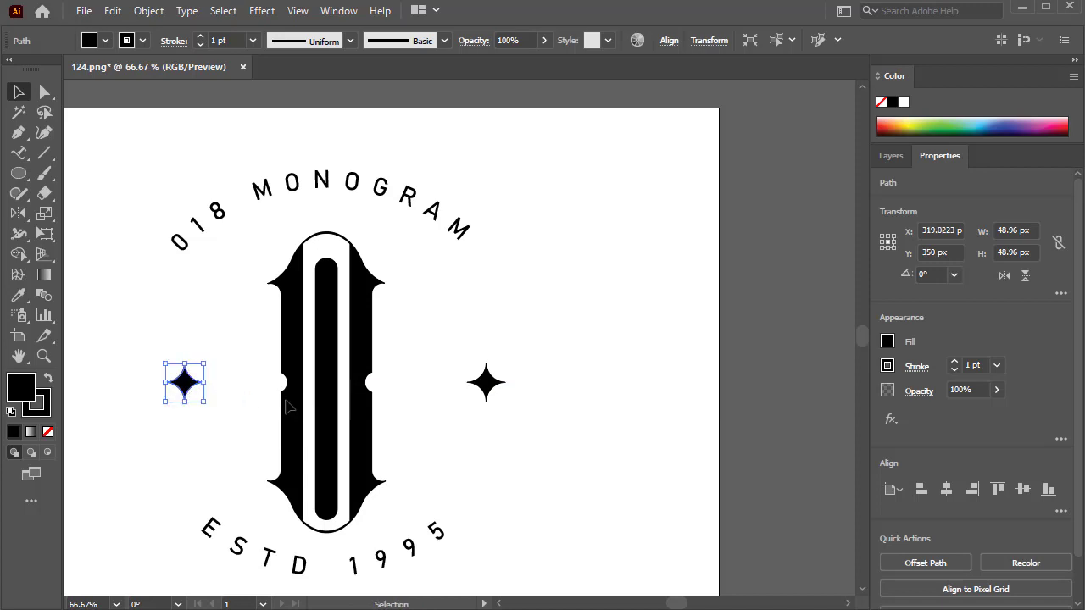
left_click(415, 417)
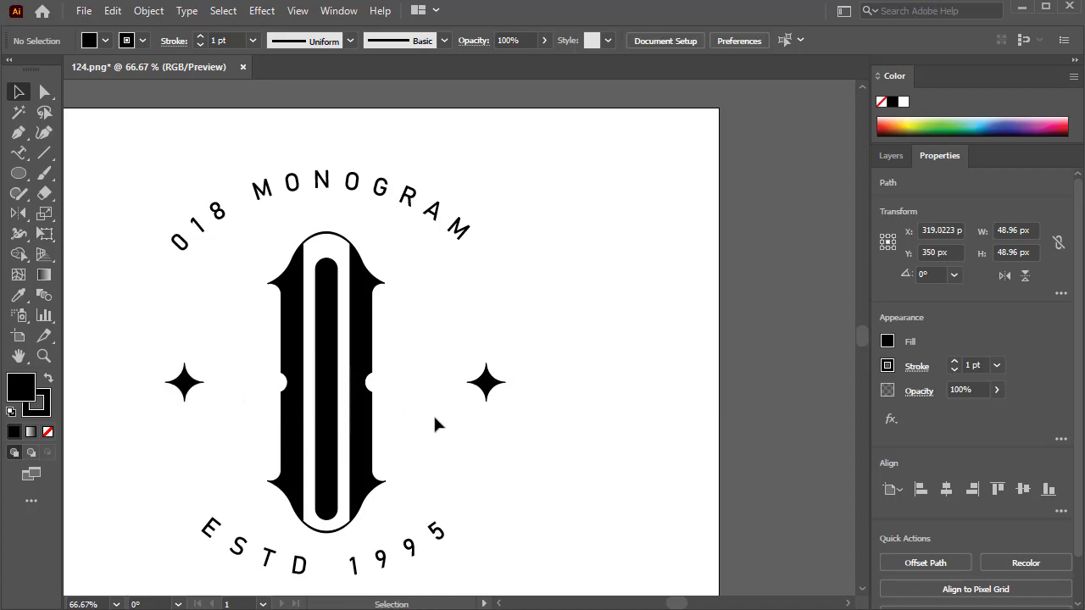
- Move the left star slightly outward so both stars are evenly spaced from the emblem
left_click(509, 315)
left_click_drag(184, 383, 170, 392)
left_click(575, 303)
- Draw a circle about 648 px in diameter from the emblem's centre, with no fill and a 9 pt black stroke
key("ctrl+minus")
key("ctrl+minus")
key("l")
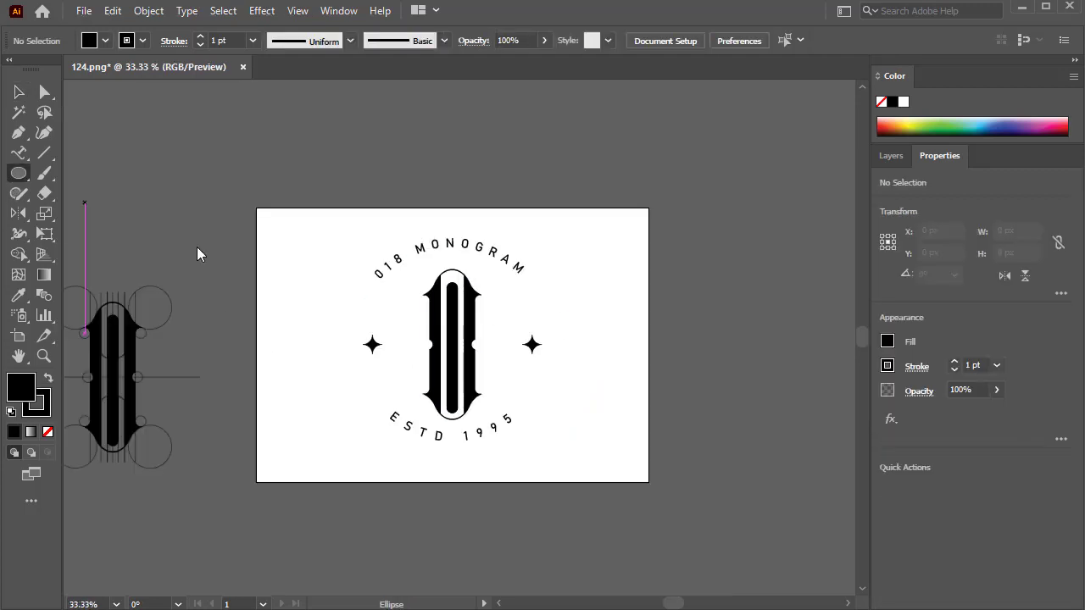
left_click_drag(455, 345, 580, 218)
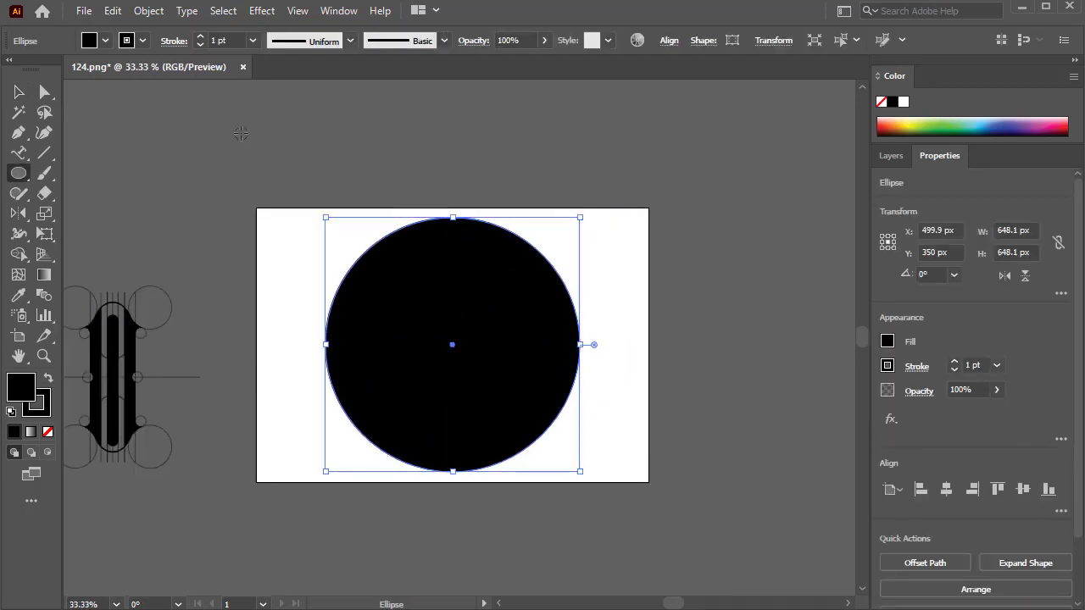
left_click(105, 40)
left_click(17, 68)
left_click(200, 37)
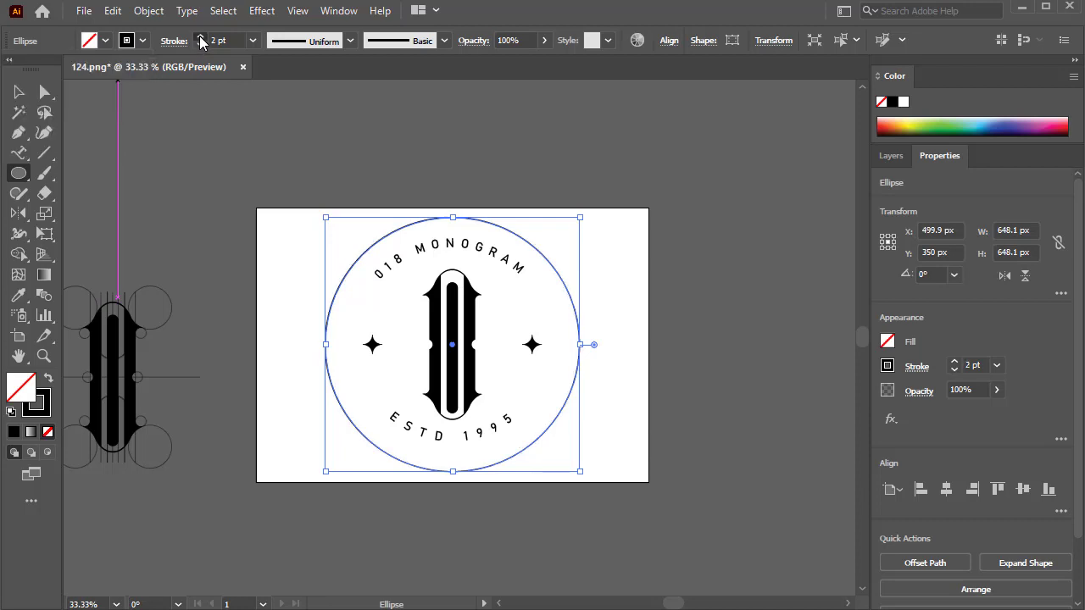
left_click(200, 36)
left_click(200, 36)
left_click(640, 267)
- Scale the outer circle down to about 571 px in diameter and shift it slightly upward
scroll(567, 313, "up", 1)
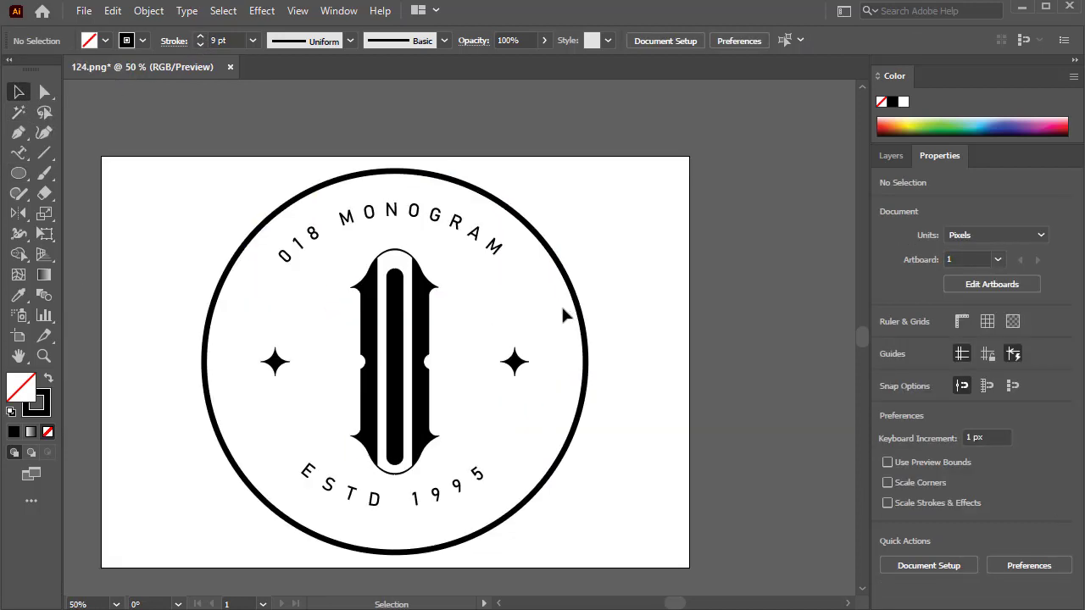
left_click(570, 287)
left_click_drag(585, 171, 562, 189)
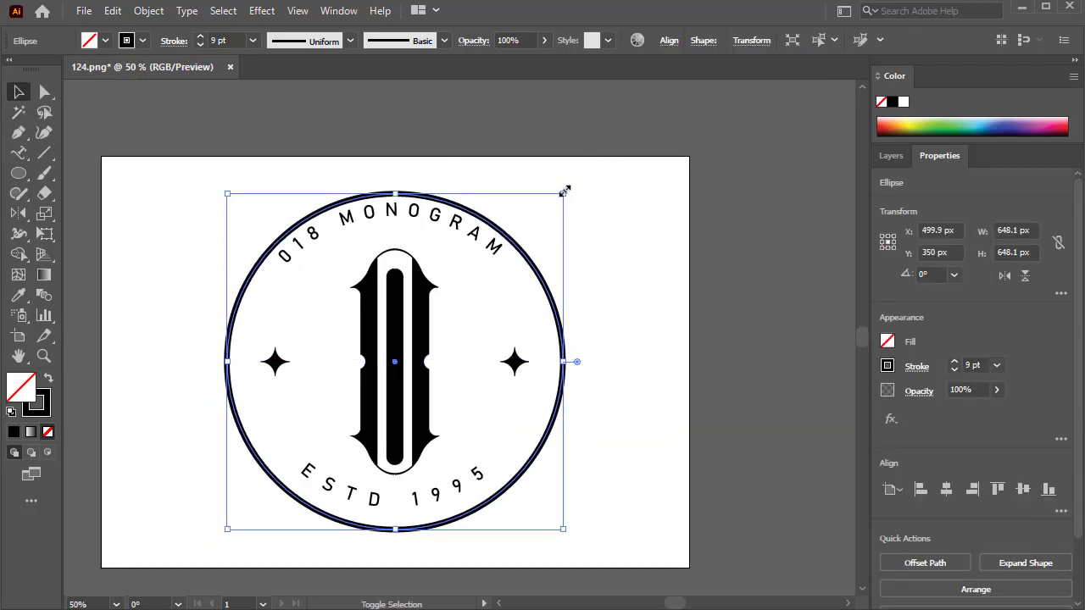
left_click(564, 267)
left_click_drag(549, 296, 550, 291)
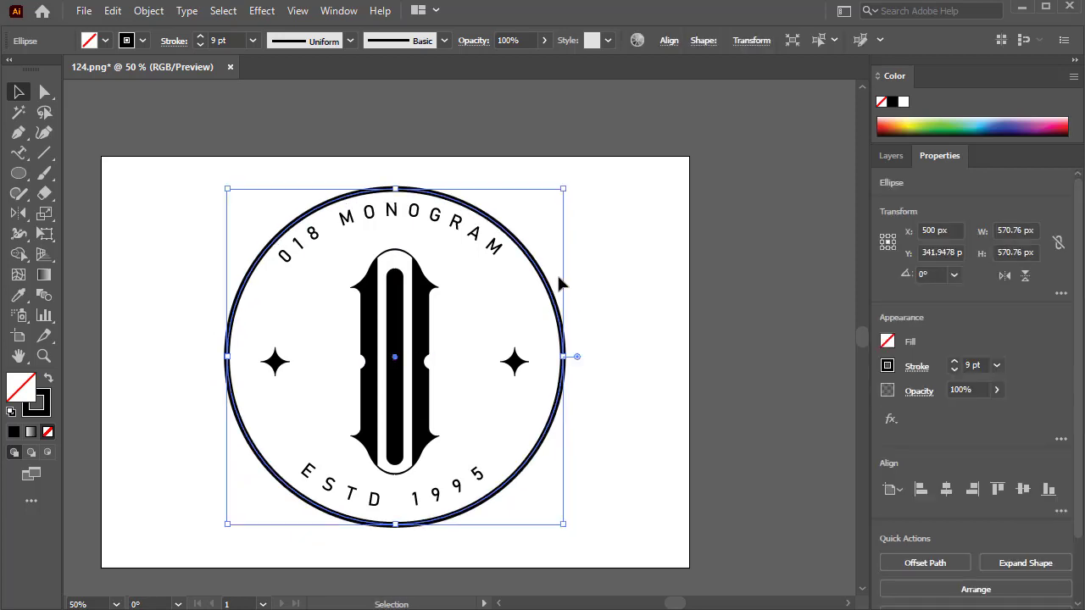
- Reduce the outer circle's stroke weight to 5 pt
left_click(201, 45)
left_click(201, 45)
left_click(201, 45)
left_click(201, 45)
left_click(610, 268)
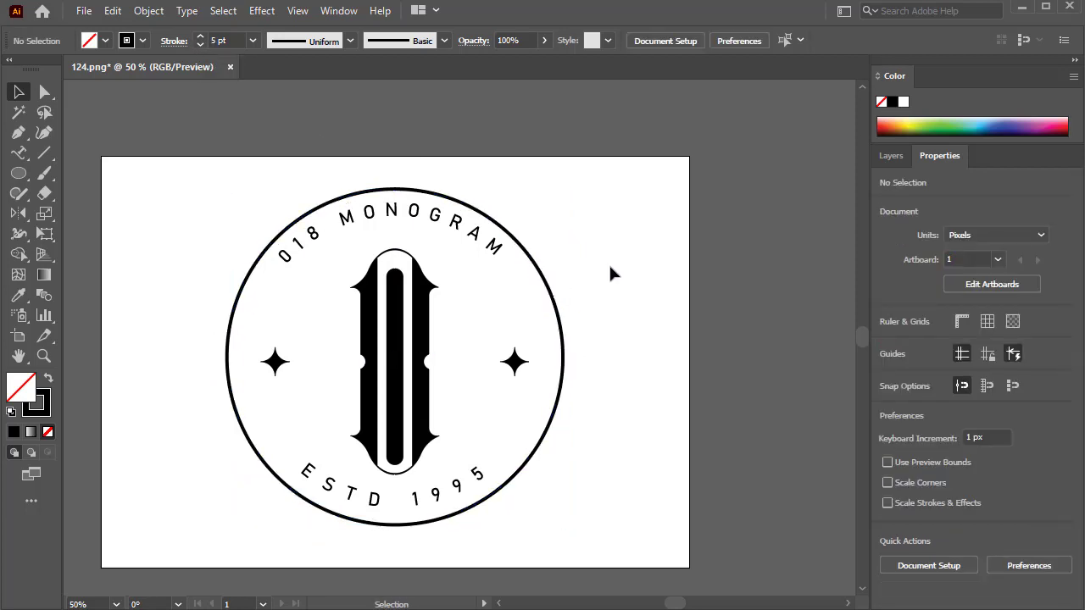